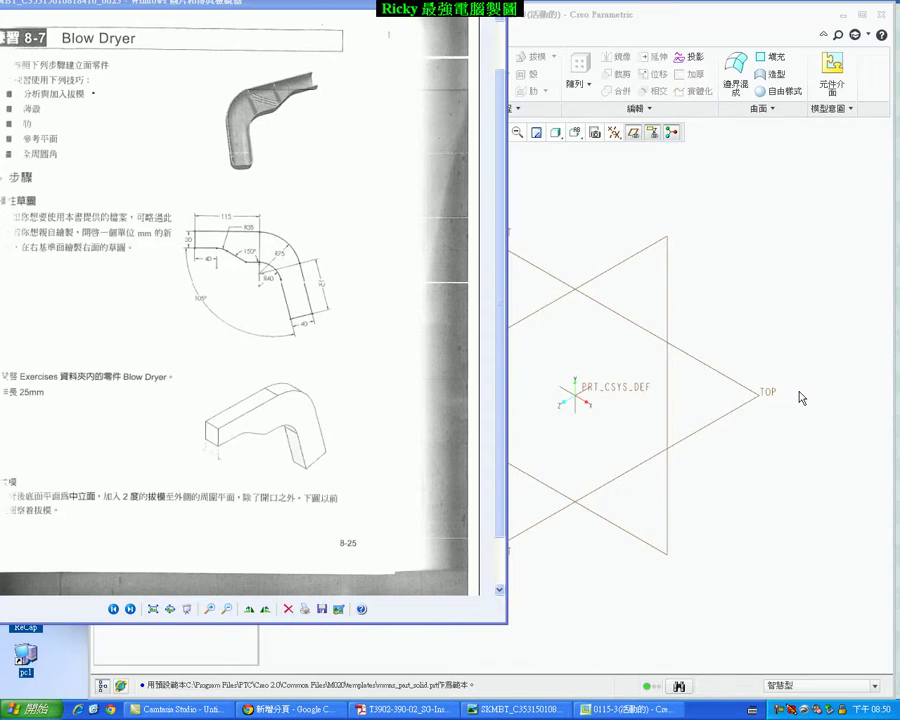
Zoom into the Blow Dryer duct drawing in the photo viewer, then return to the Creo part.
left_click(238, 280)
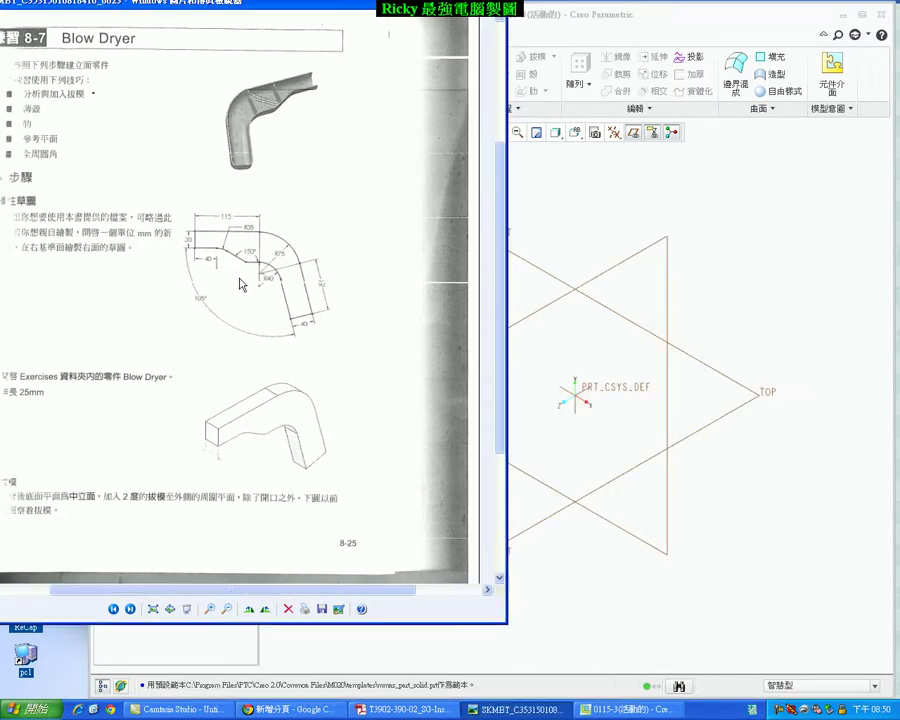
scroll(238, 280, "up", 1)
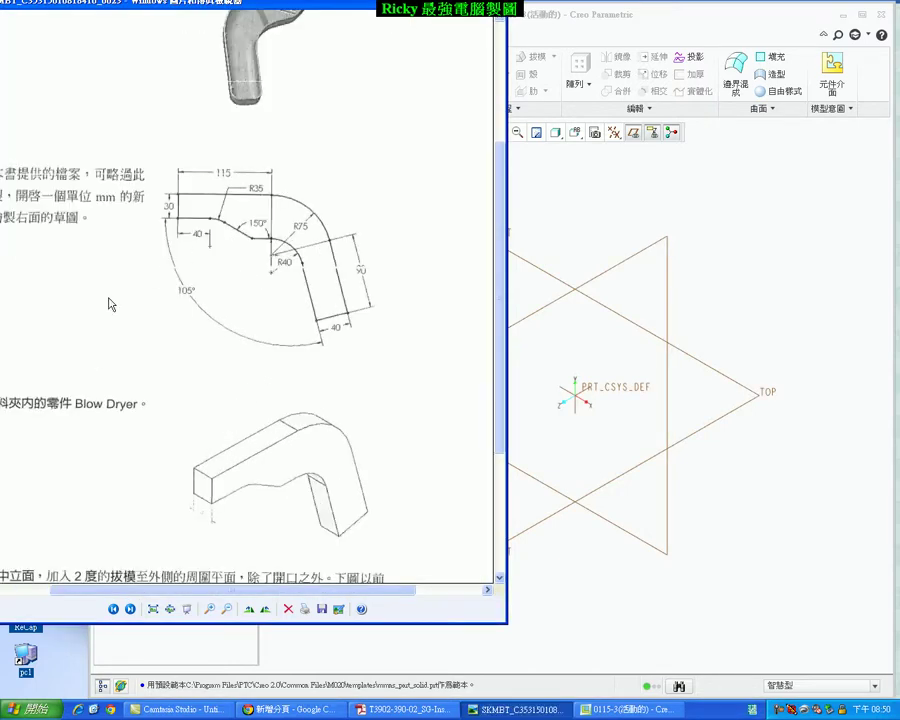
left_click(765, 267)
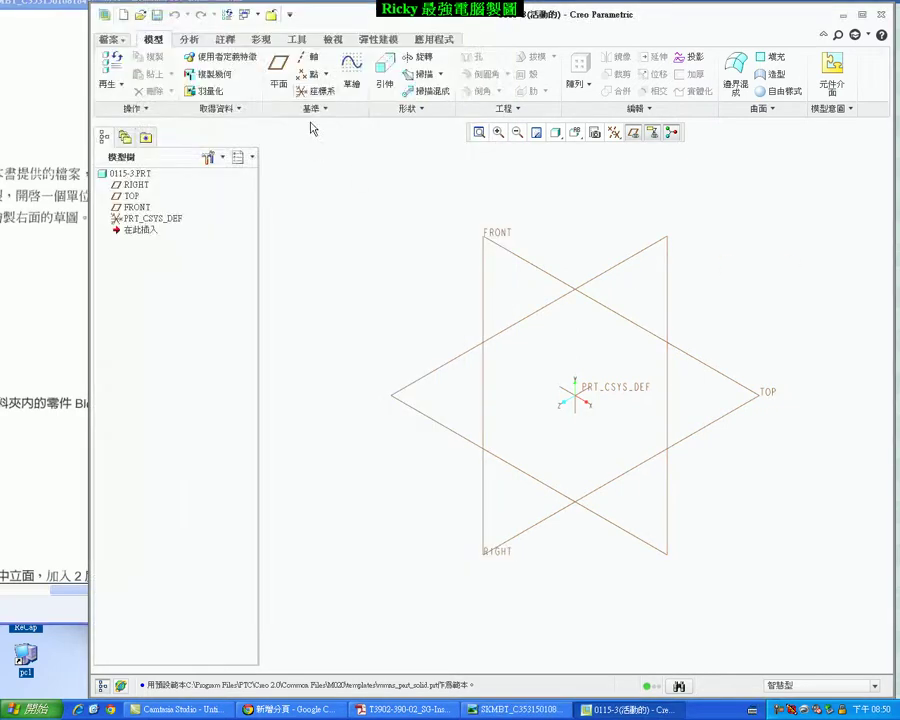
Start a sketch on a datum plane and hide the datum planes.
left_click(351, 68)
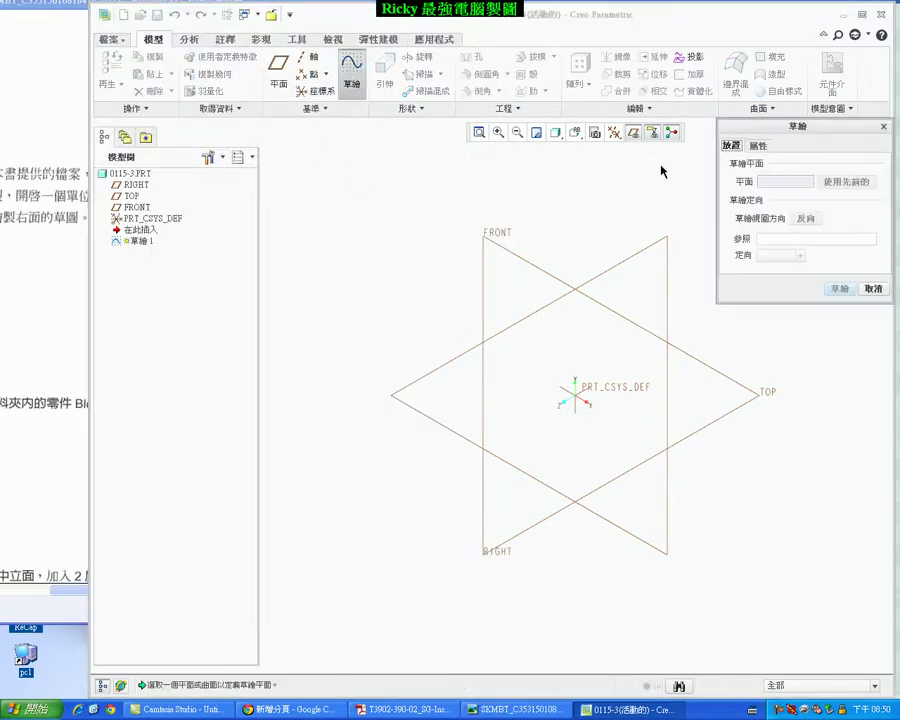
left_click(617, 268)
left_click(840, 288)
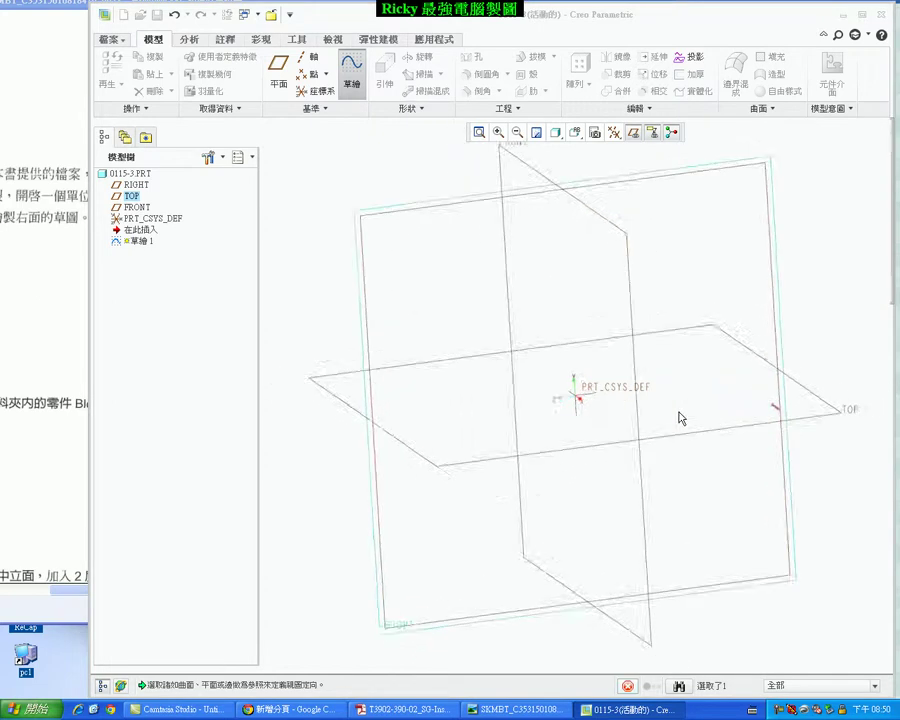
left_click(613, 132)
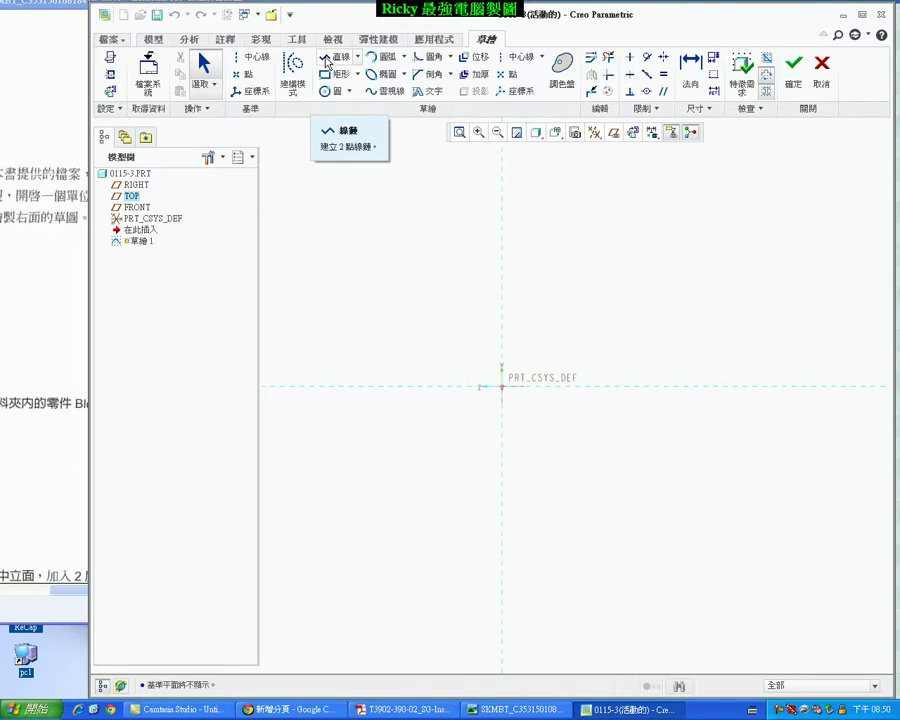
Draw line segments from the origin: top edge, slanted outer edge, end edge and lower inner edges.
left_click(325, 60)
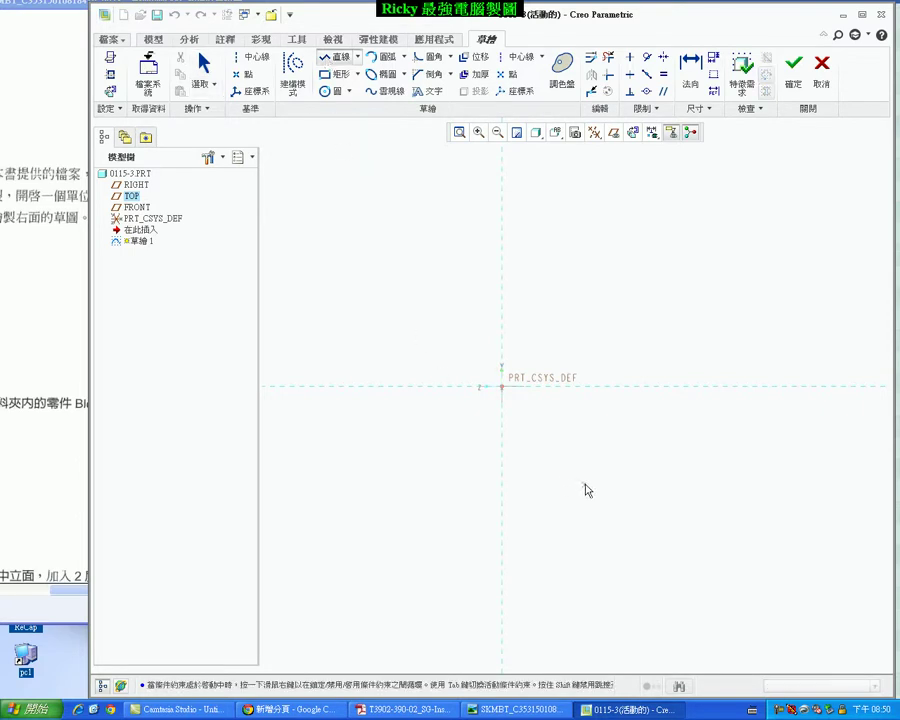
left_click(502, 386)
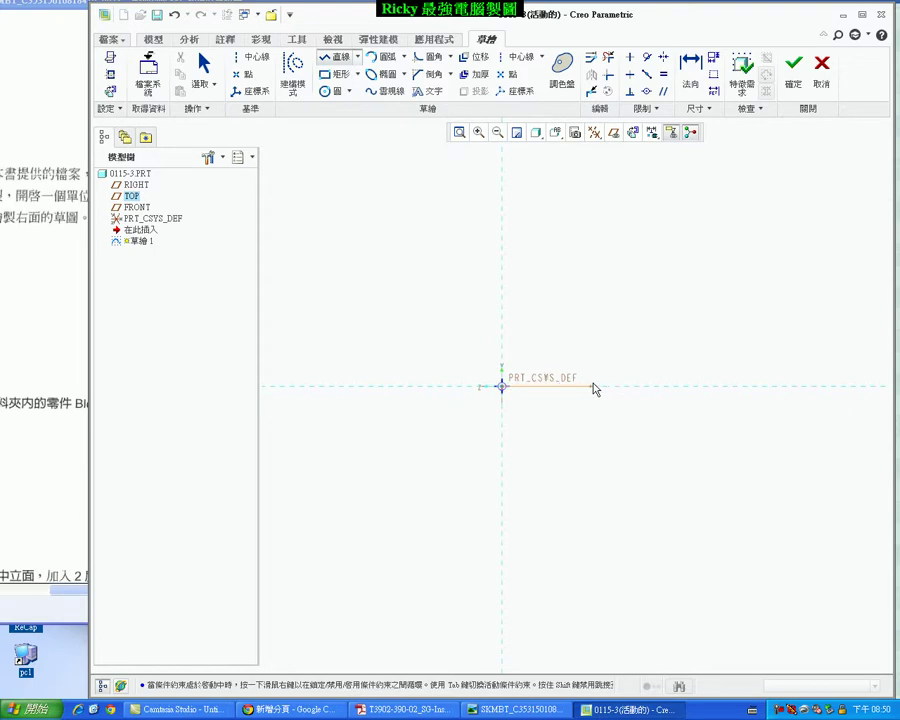
left_click(645, 386)
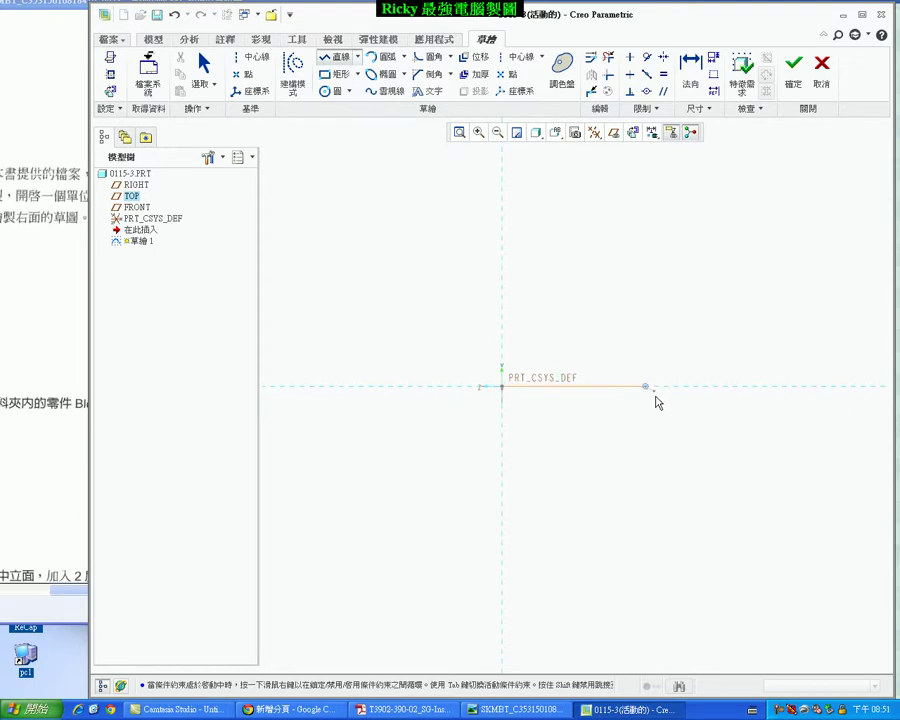
left_click(724, 532)
left_click(698, 547)
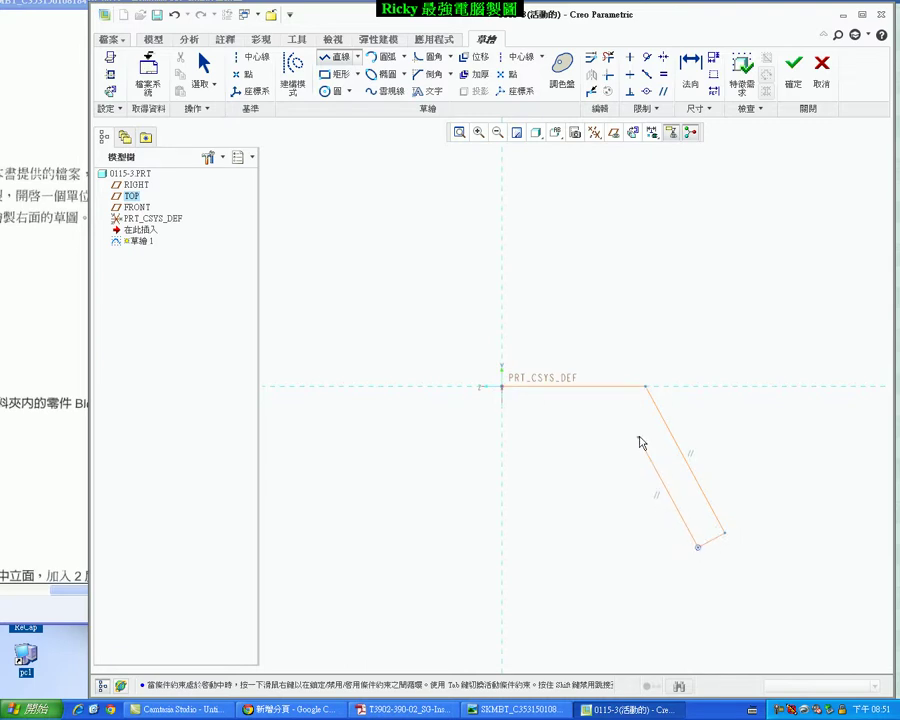
left_click(639, 438)
left_click(598, 437)
middle_click(590, 436)
Continue the inner edge up and left and close the outline back at the origin.
left_click(549, 408)
left_click(502, 408)
left_click(502, 386)
middle_click(470, 435)
scroll(603, 463, "up", 3)
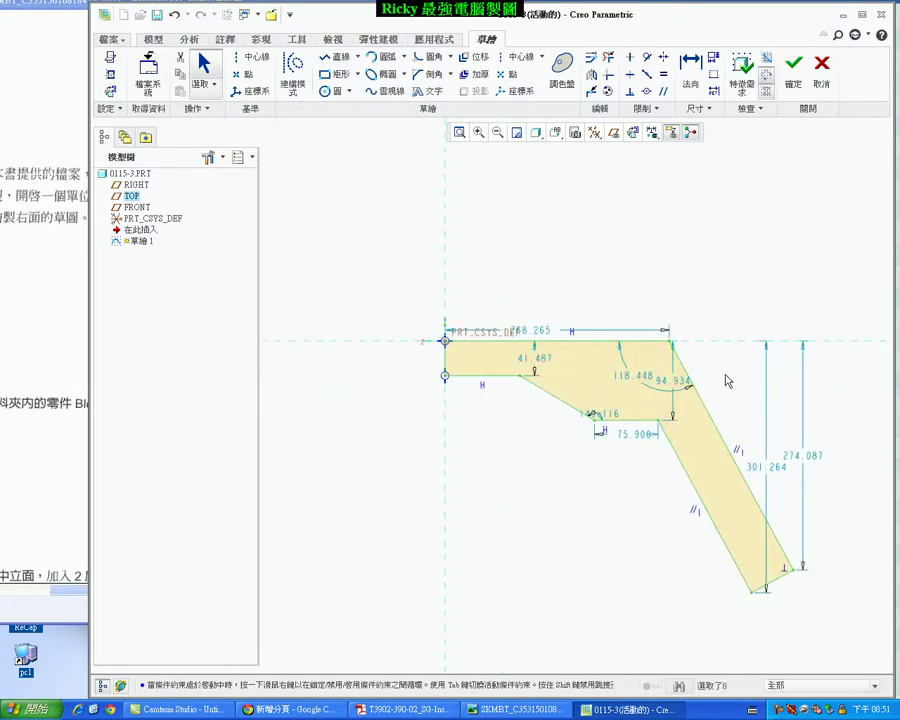
Fillet the top-right outer corner, the lower inner corner and the upper-left inner bend.
scroll(735, 364, "up", 2)
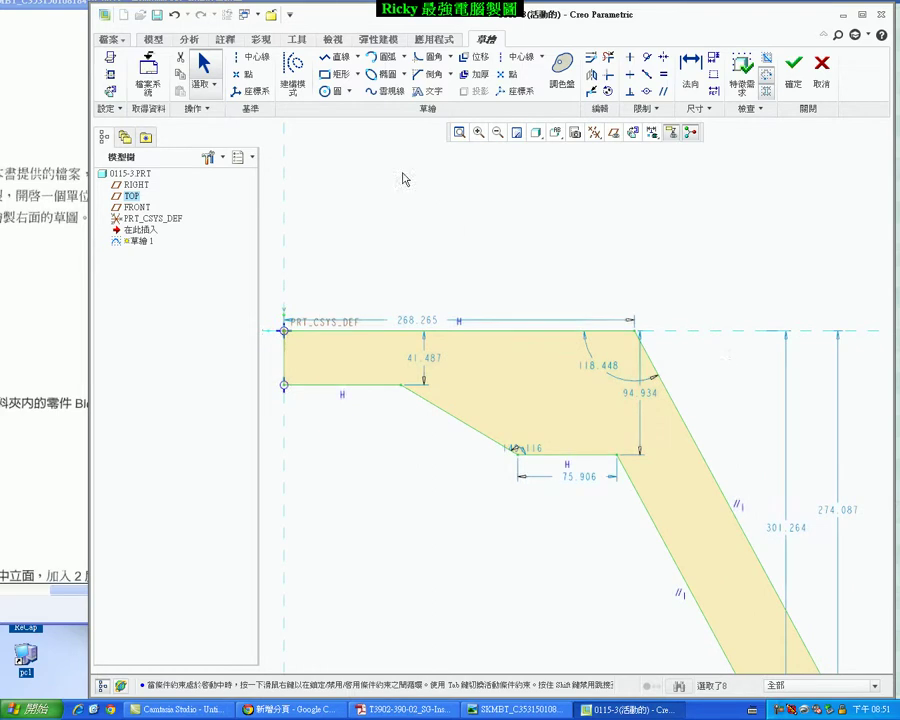
left_click(425, 57)
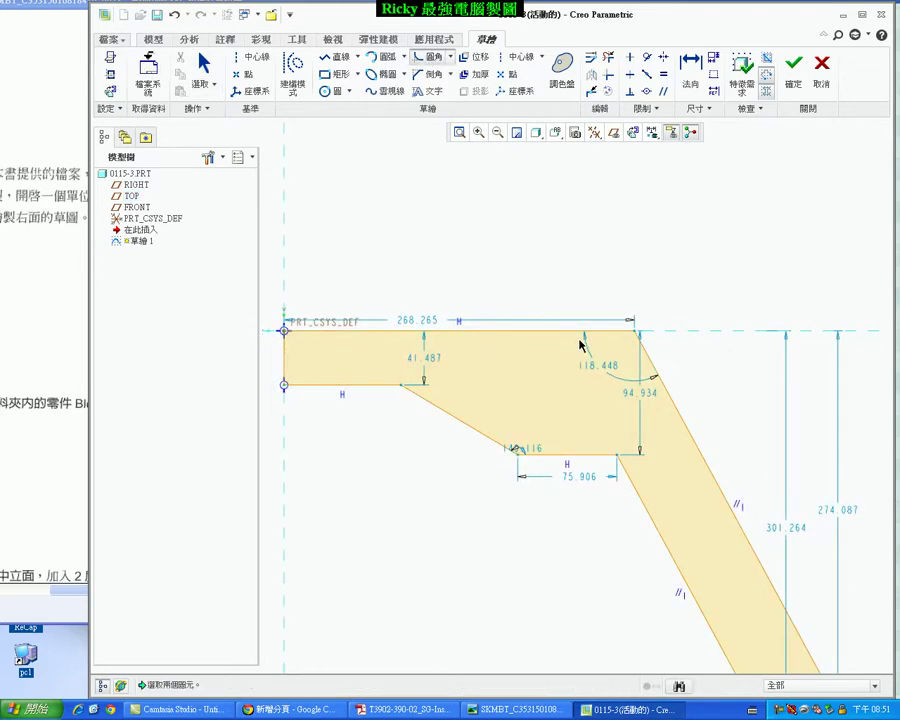
left_click(578, 339)
left_click(666, 381)
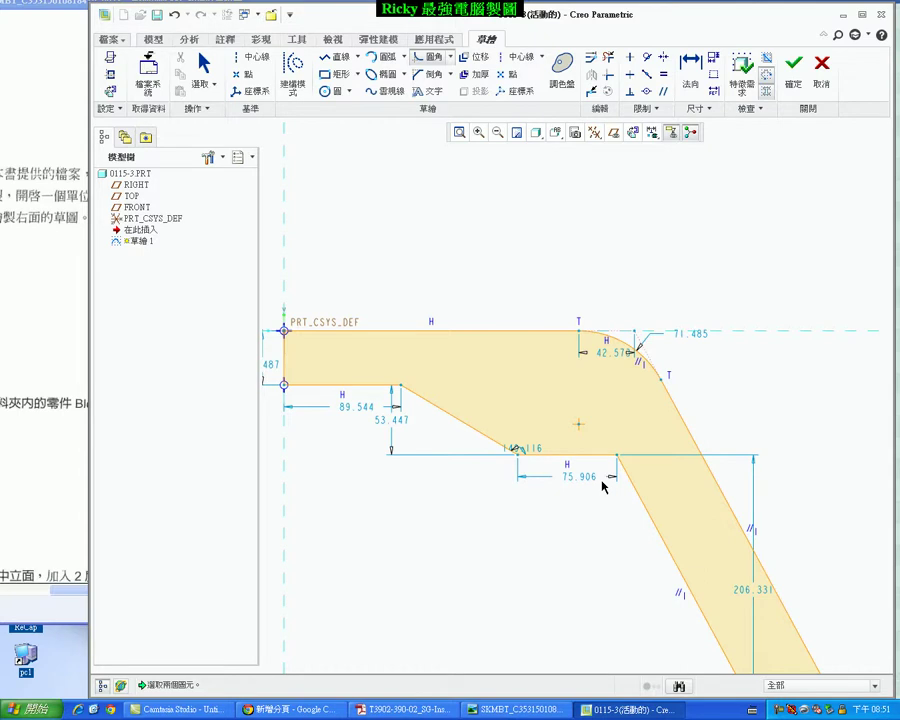
left_click(592, 457)
left_click(636, 494)
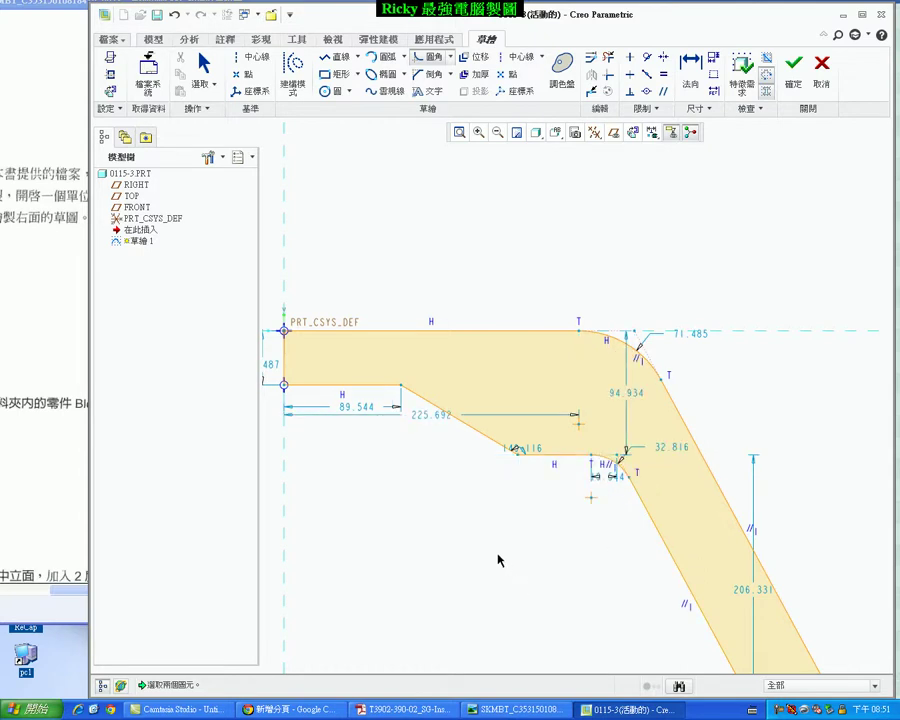
left_click(433, 413)
middle_click(496, 464)
scroll(496, 464, "down", 2)
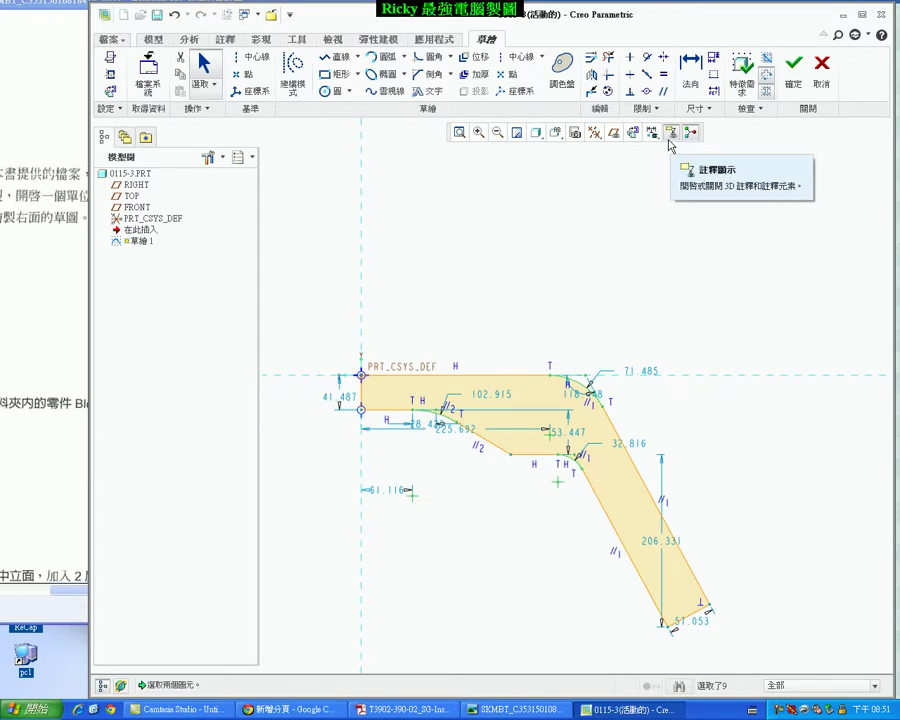
Dimension the left-end height (41.487), inner-bend offset (61.116) and inner bend angle (149.116).
left_click(690, 72)
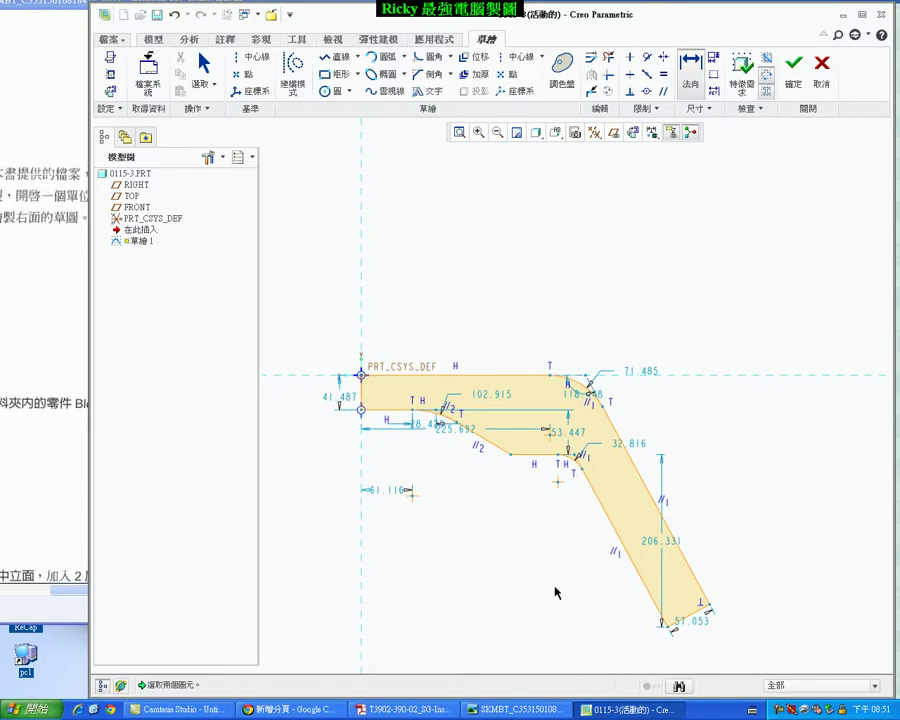
left_click(363, 400)
middle_click(301, 403)
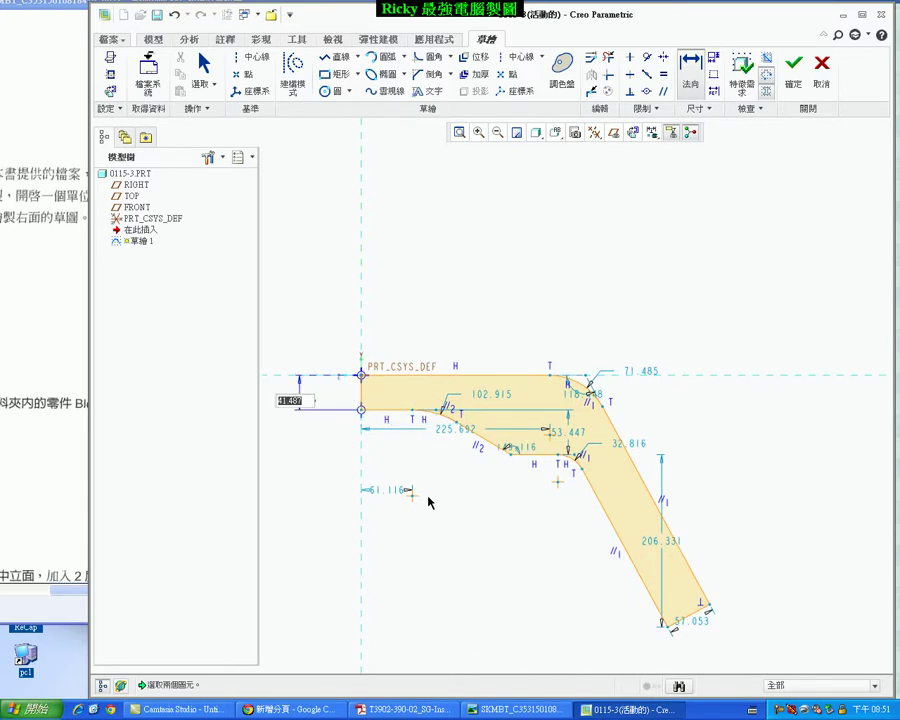
left_click(402, 412)
middle_click(384, 462)
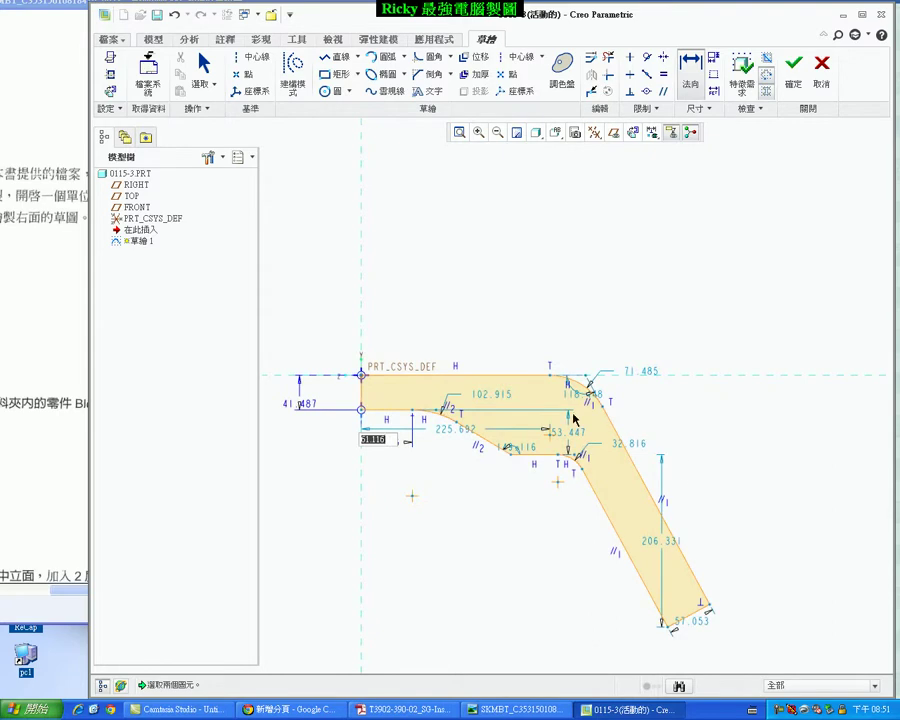
double_click(512, 446)
scroll(512, 446, "down", 4)
key("Return")
Dimension the outer fillet radius (71.485), the lower fillet radius and the end edge width.
double_click(690, 320)
key("Return")
double_click(638, 462)
scroll(531, 496, "up", 3)
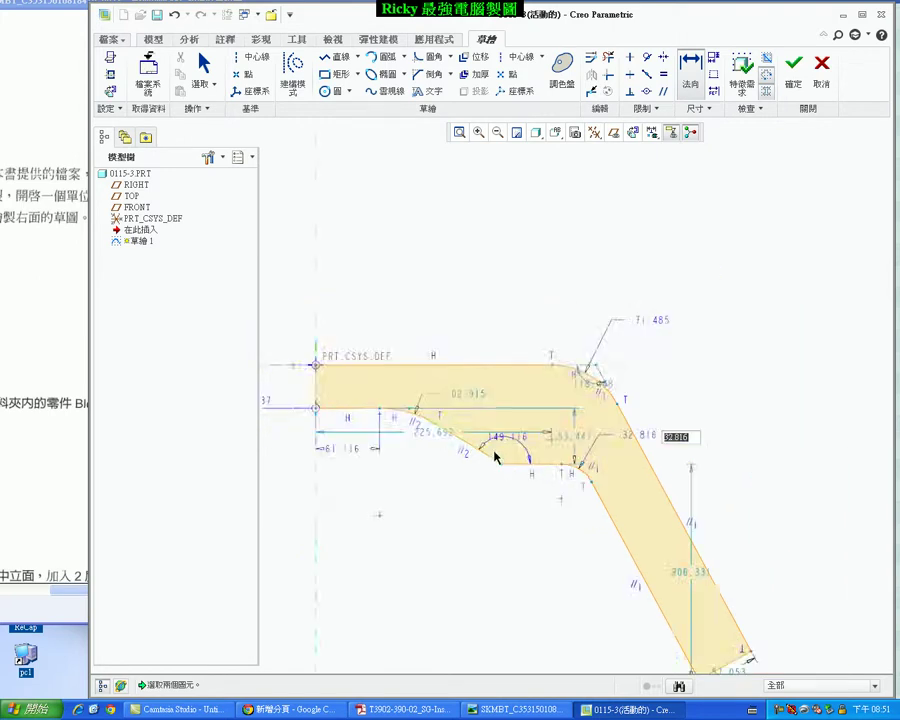
scroll(494, 452, "up", 2)
left_click_drag(644, 593, 664, 611)
double_click(664, 611)
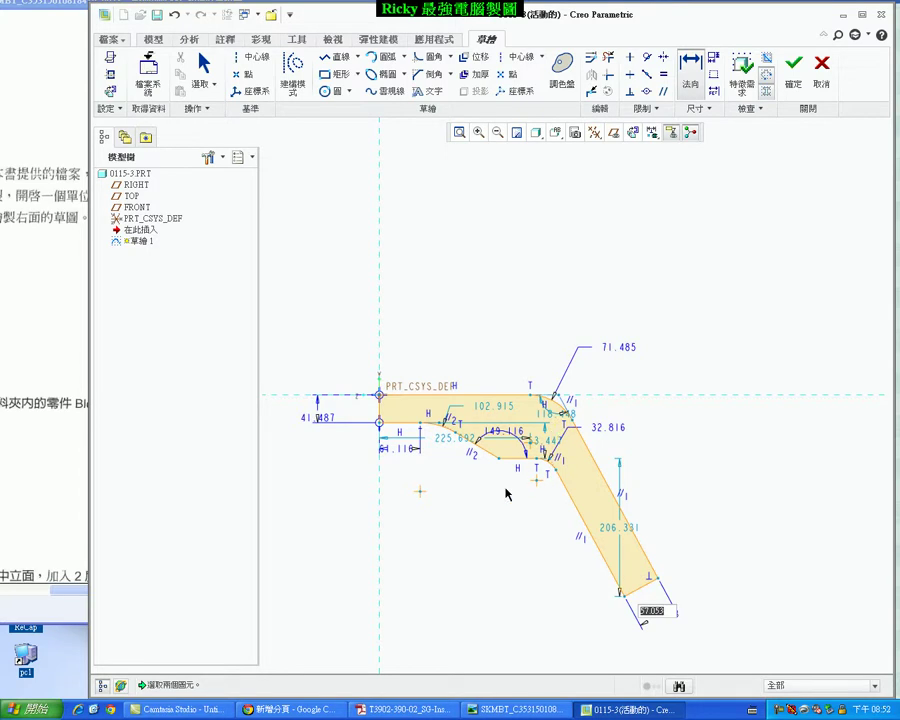
Add the 102.915 upper-left fillet radius, then test dragging the constrained inner edge.
scroll(505, 492, "down", 2)
left_click_drag(420, 395, 444, 285)
double_click(475, 279)
key("Return")
scroll(549, 542, "up", 2)
scroll(733, 515, "down", 2)
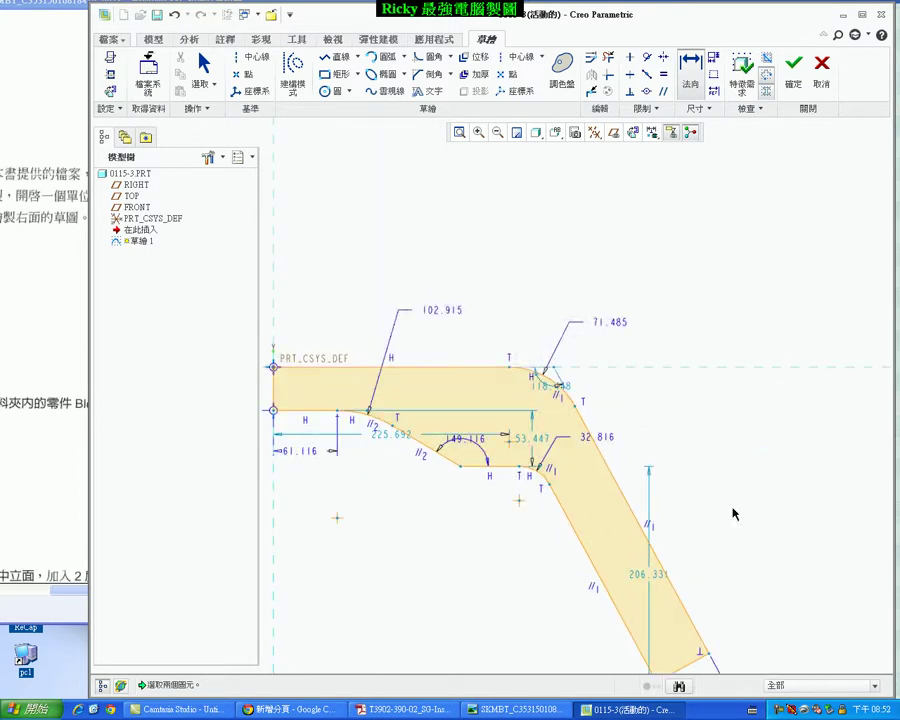
middle_click(697, 479)
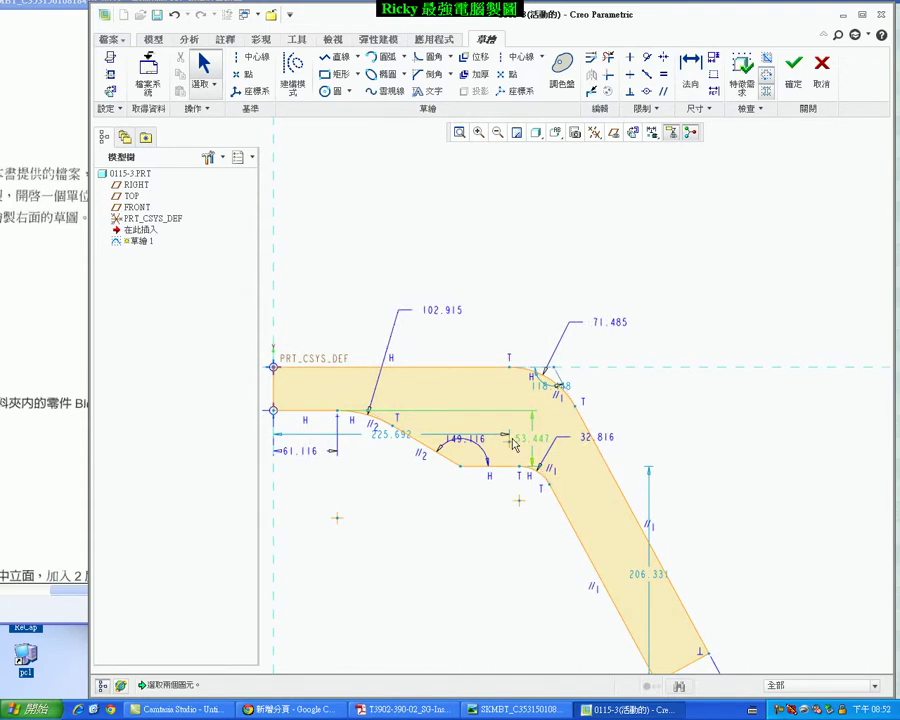
left_click_drag(532, 376, 535, 380)
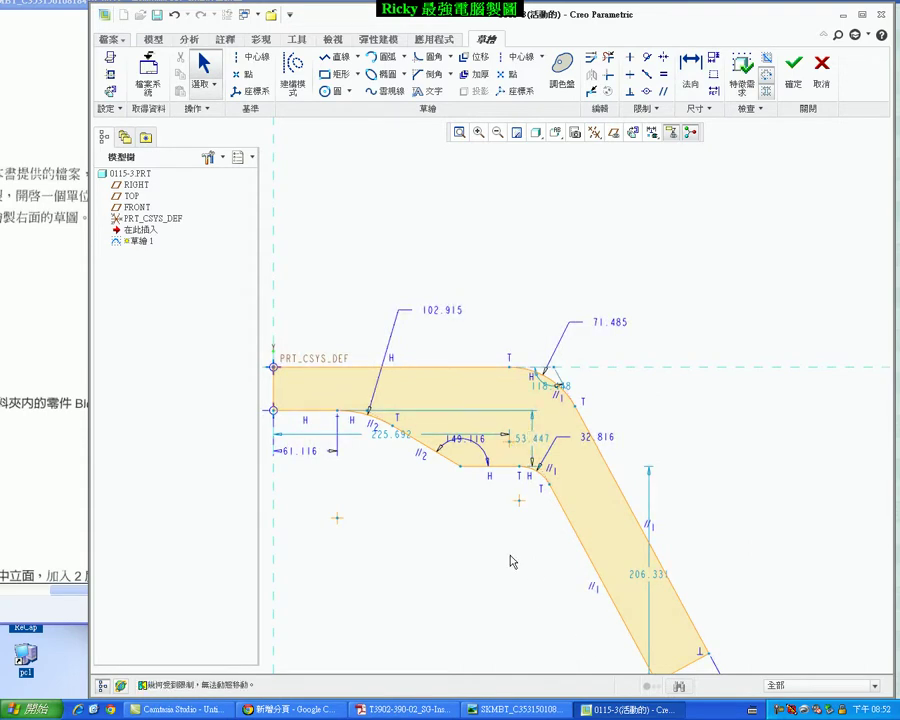
left_click(62, 394)
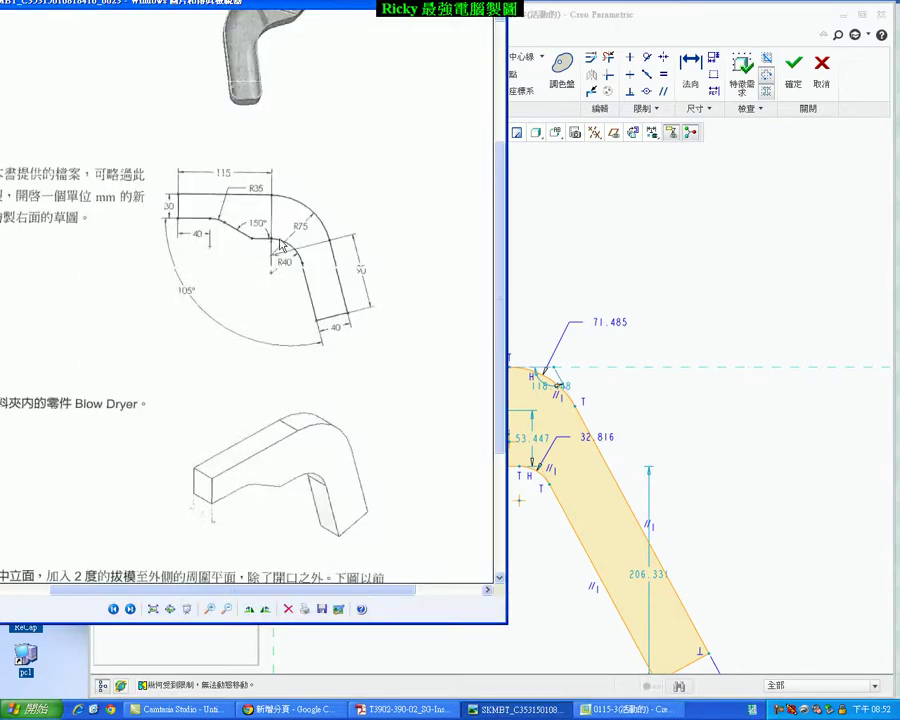
scroll(281, 246, "up", 1)
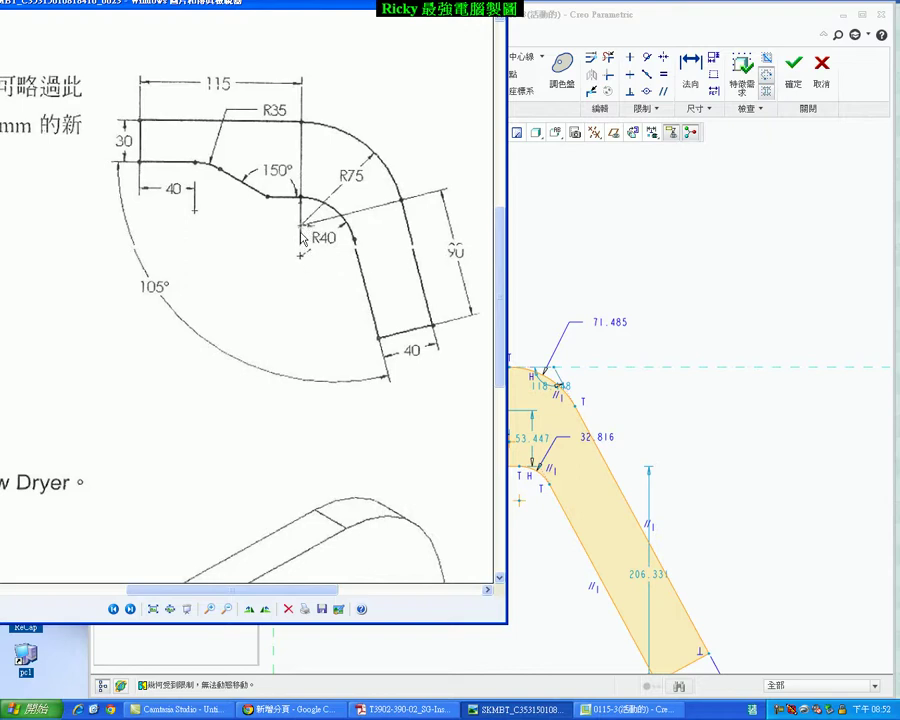
Constrain two sketch points to be vertically aligned.
left_click(661, 316)
scroll(481, 329, "up", 1)
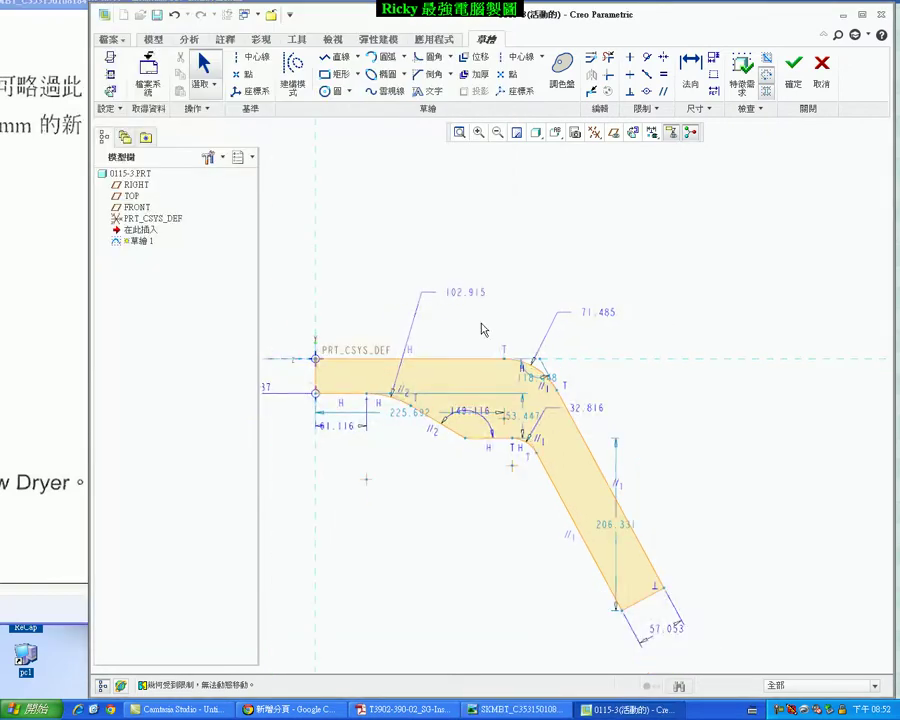
scroll(605, 354, "down", 1)
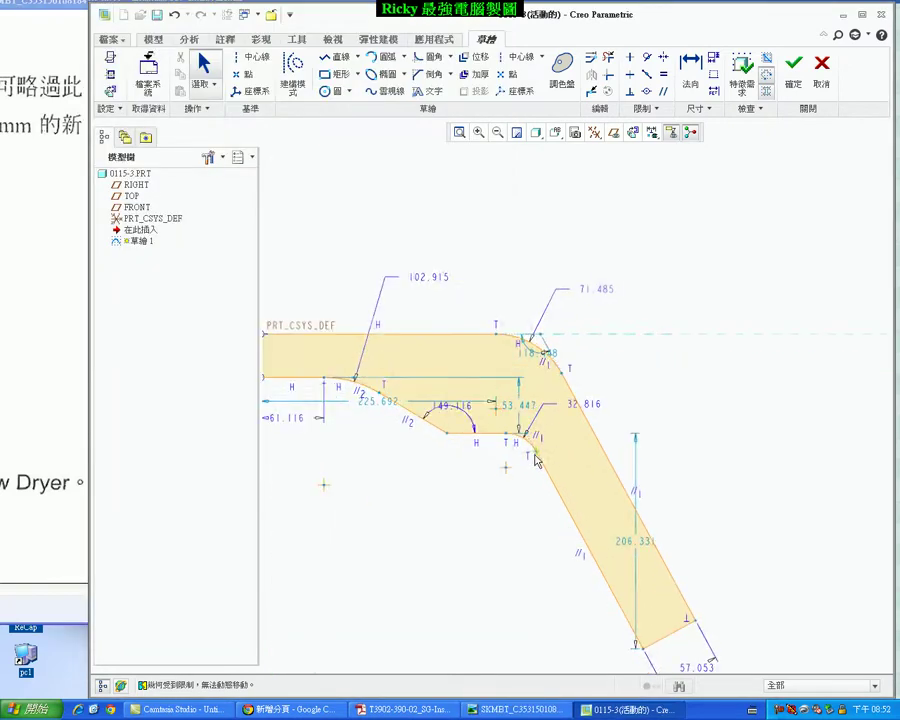
left_click(630, 58)
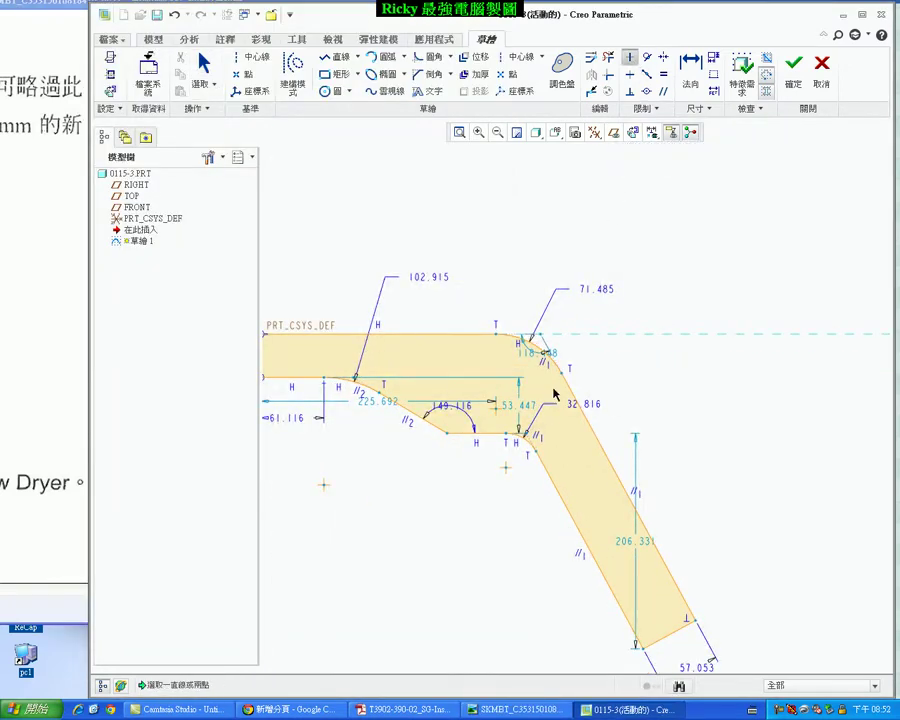
left_click(496, 407)
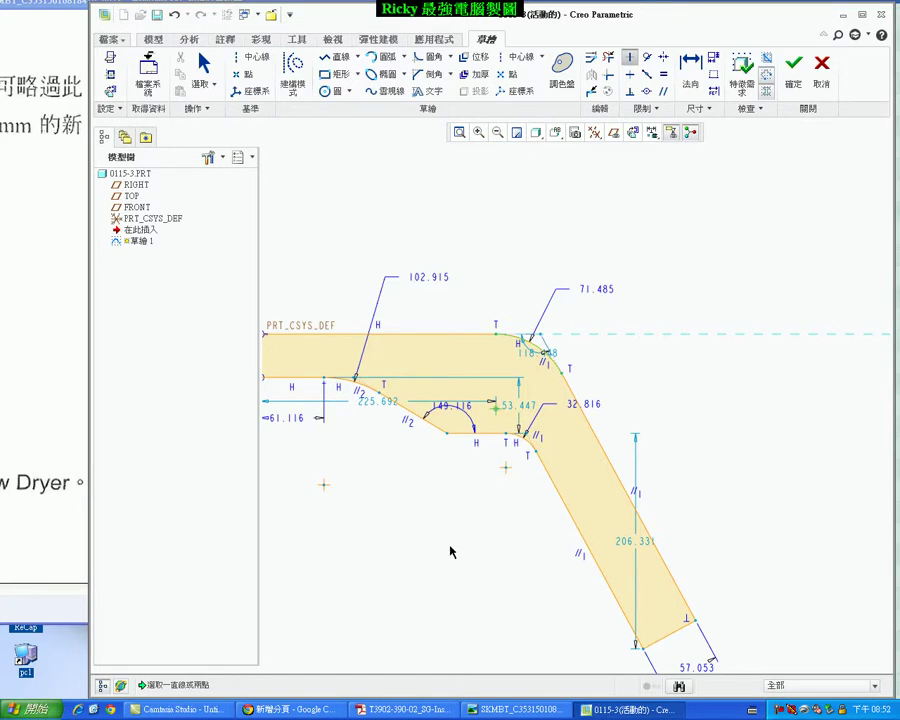
left_click(506, 468)
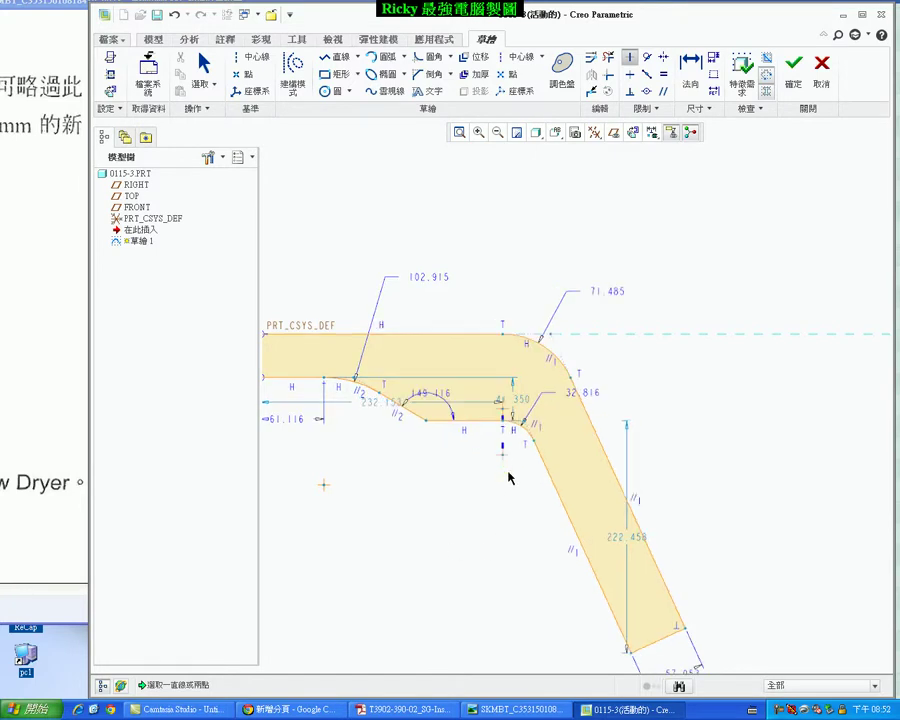
middle_click(501, 560)
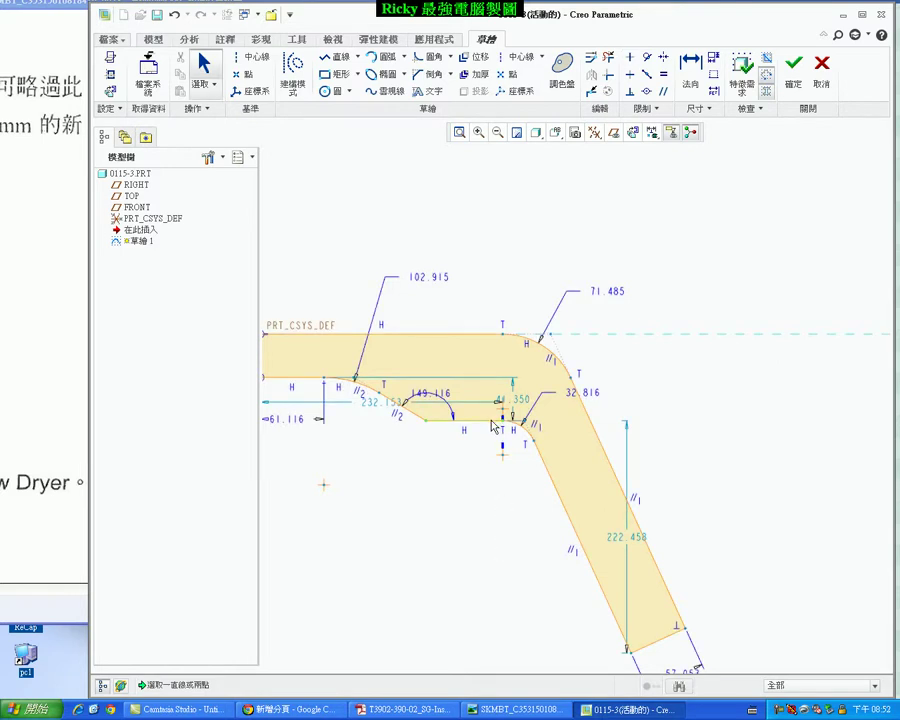
Add the 232.153 width dimension and the 263.750 slanted leg length dimension.
scroll(552, 424, "up", 2)
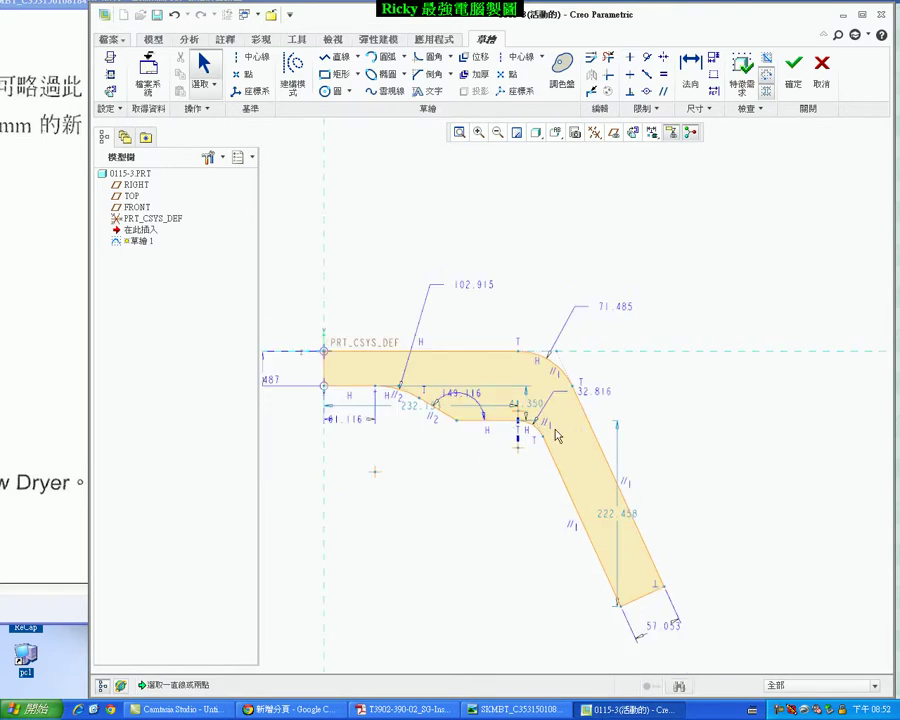
left_click(686, 64)
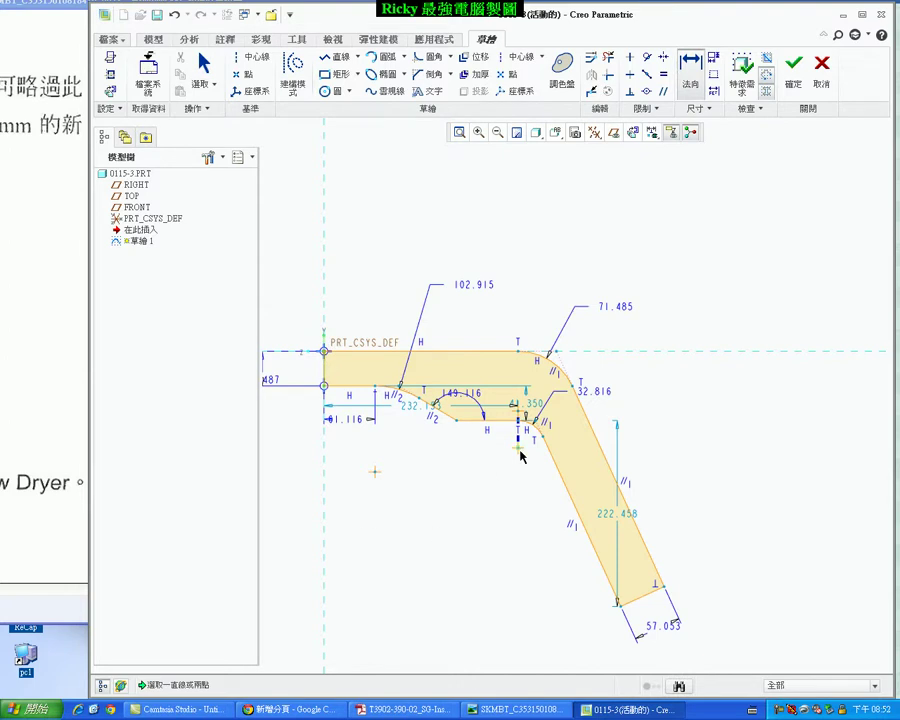
left_click(520, 418)
middle_click(428, 249)
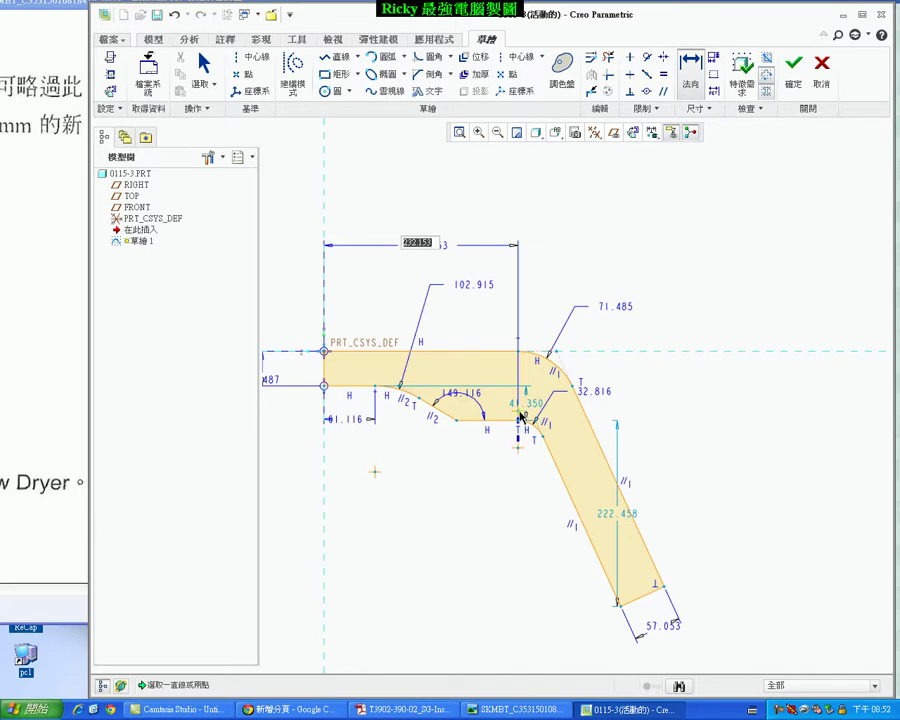
key("Return")
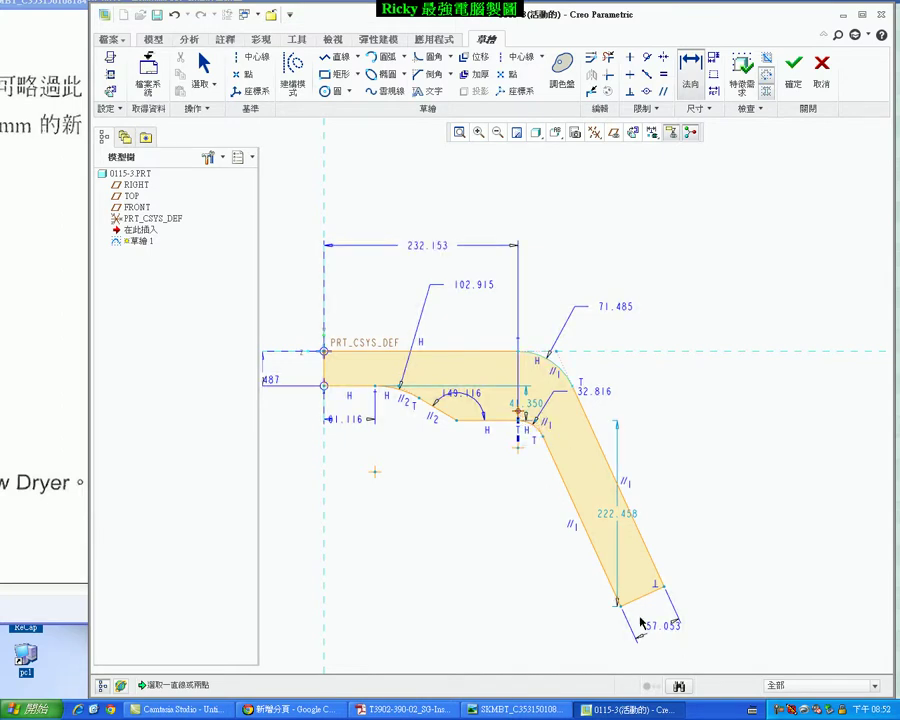
middle_click(680, 460)
key("Return")
scroll(533, 436, "down", 2)
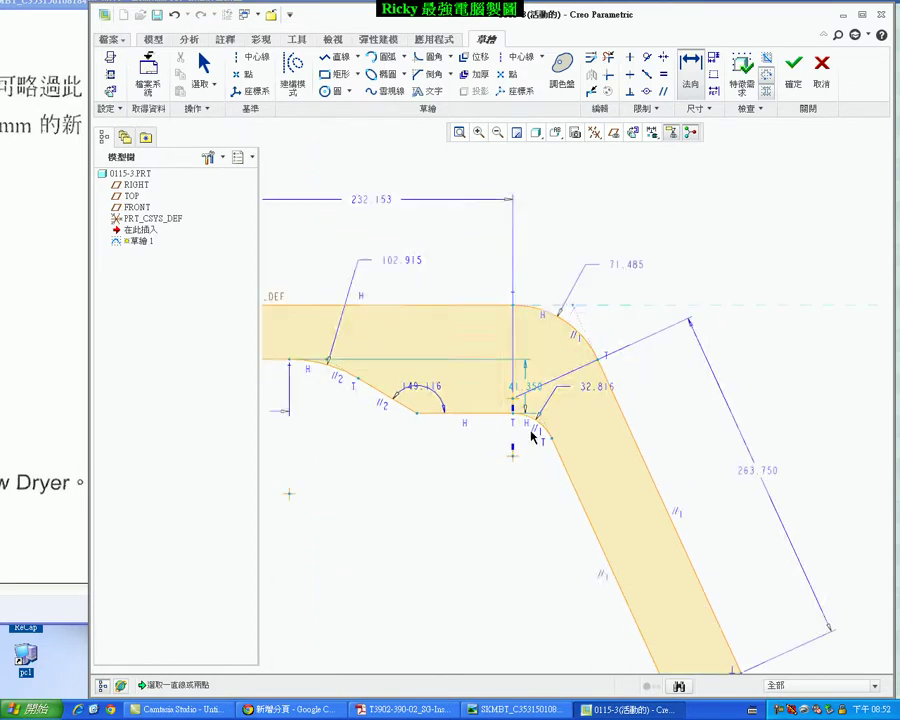
scroll(534, 530, "up", 3)
scroll(482, 528, "up", 1)
scroll(492, 482, "down", 1)
scroll(594, 462, "down", 3)
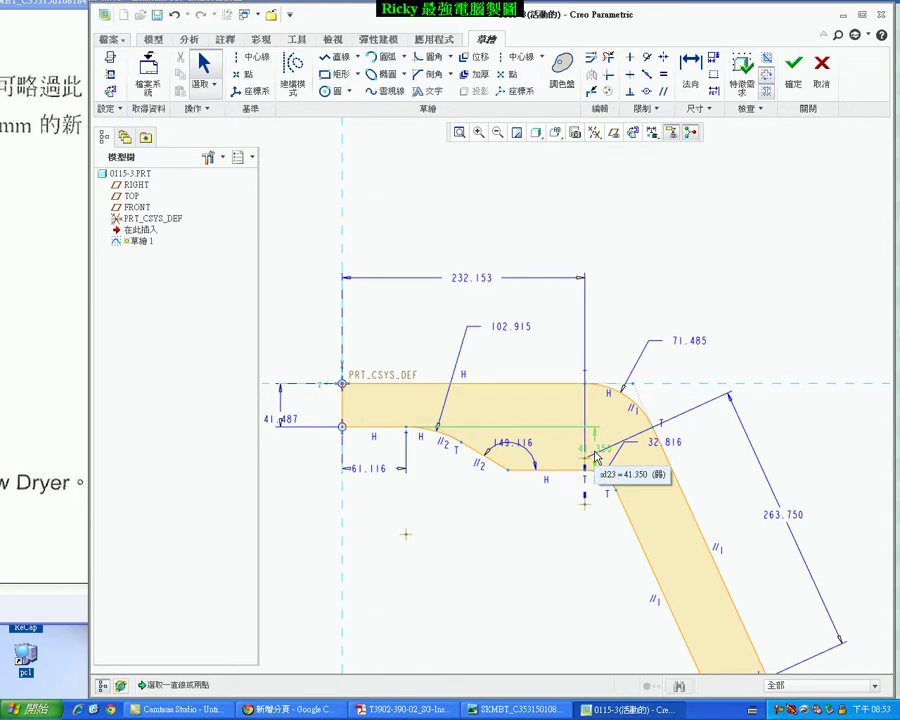
scroll(560, 490, "up", 2)
Add the 114.597° angle on the slanted leg and box-select the whole sketch.
key("d")
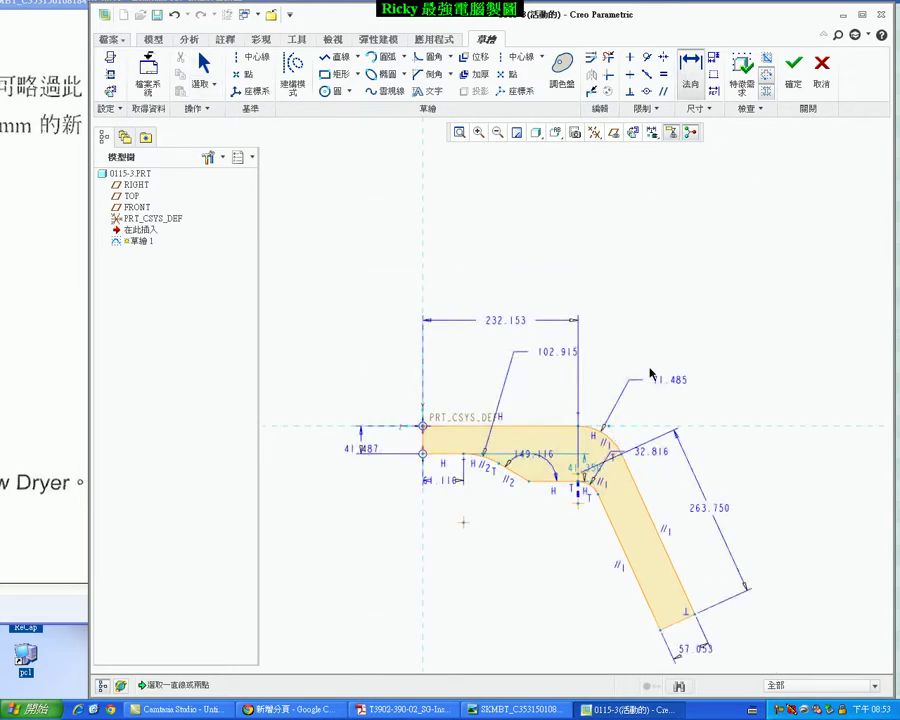
left_click(643, 594)
key("Return")
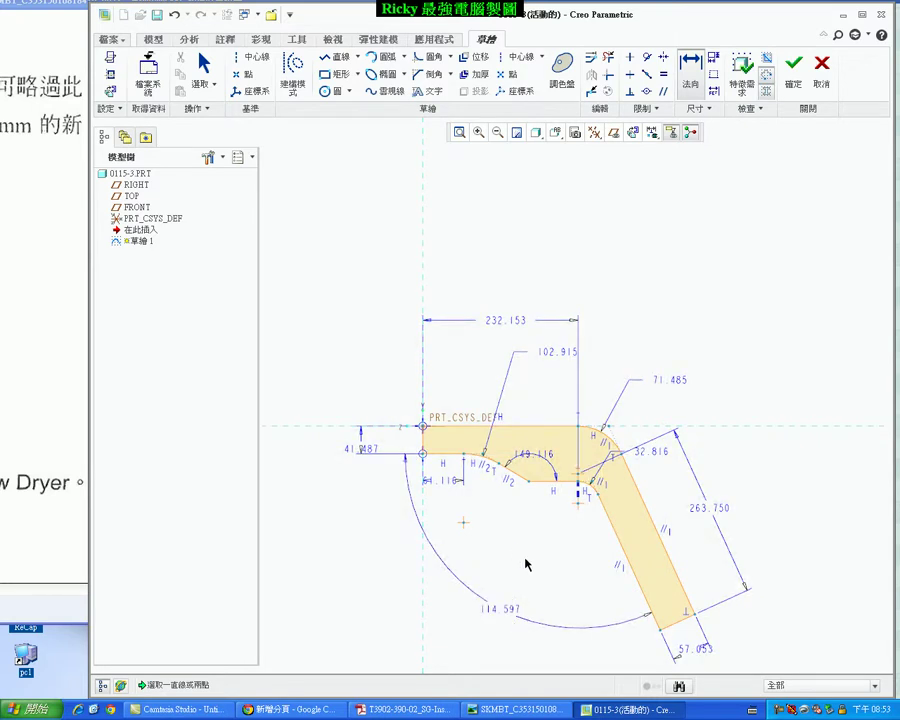
scroll(525, 563, "up", 2)
middle_click(527, 566)
left_click_drag(333, 272, 750, 664)
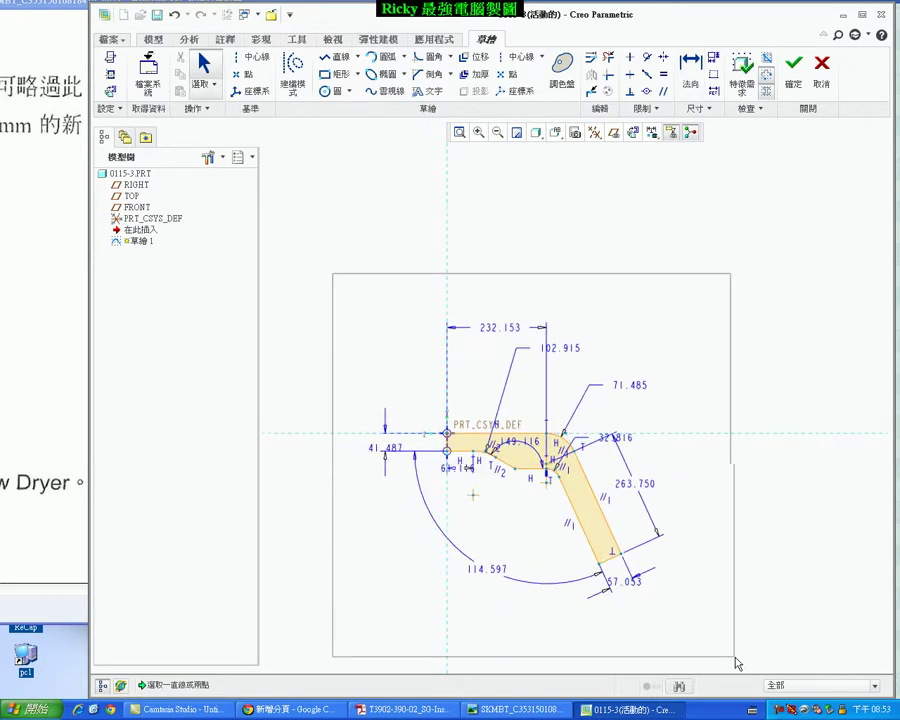
right_click(522, 526)
In Modify with Regenerate off, set the first dimensions to 30, 40, 150 and 75.
left_click(570, 399)
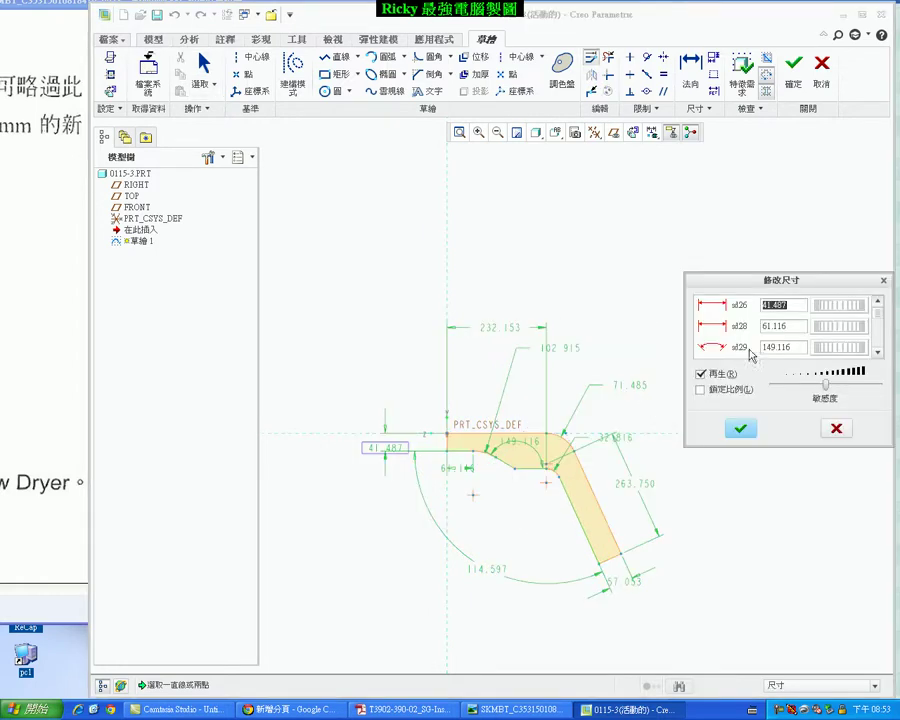
left_click(700, 373)
left_click_drag(759, 289, 686, 203)
double_click(714, 218)
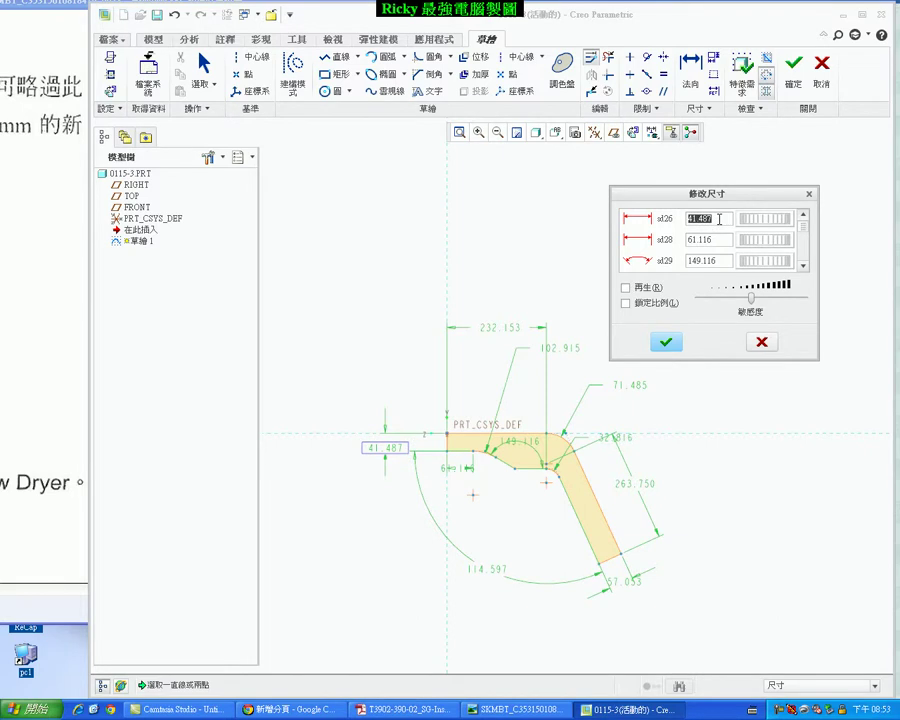
type("30")
key("Tab")
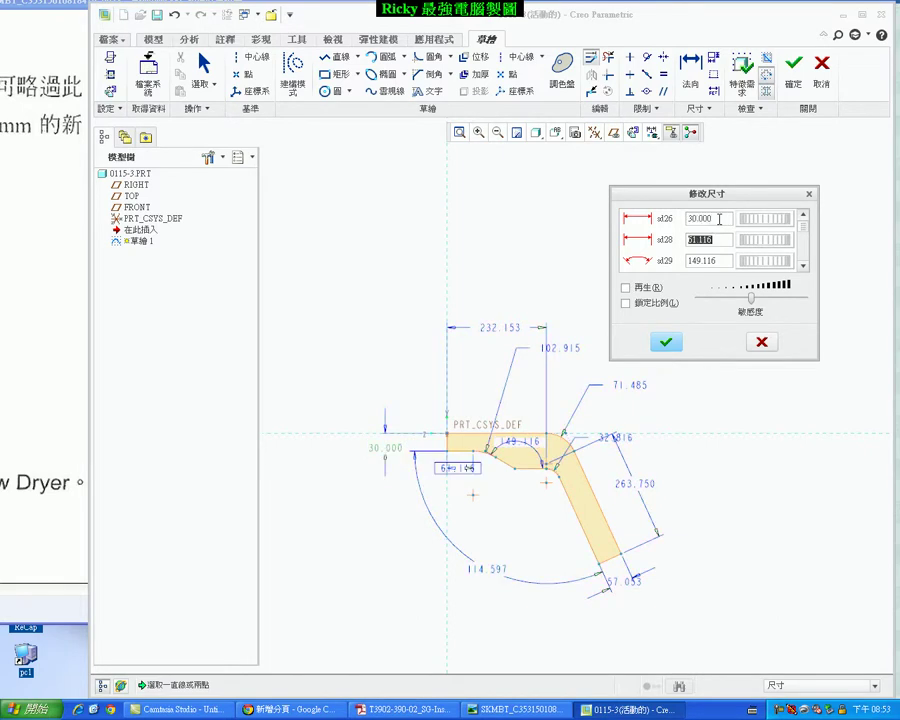
type("40")
key("Tab")
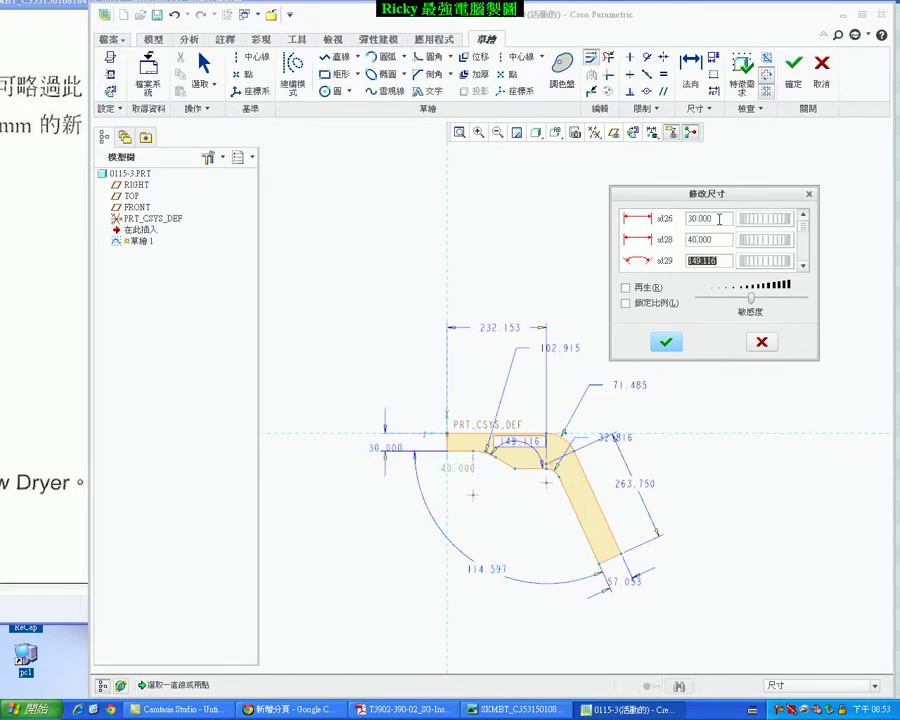
type("150")
key("Tab")
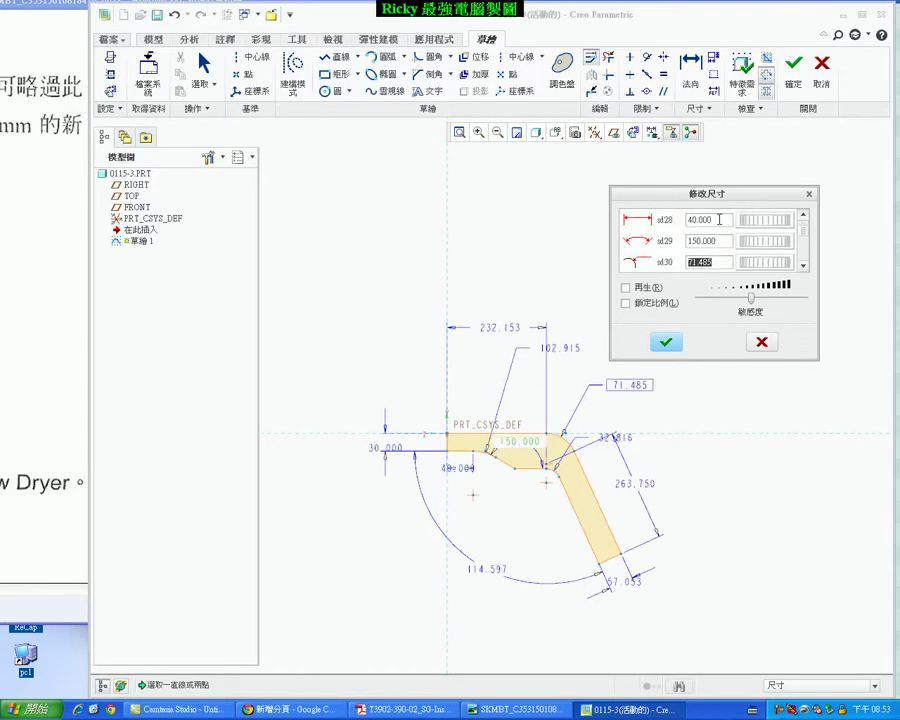
type("75")
key("Tab")
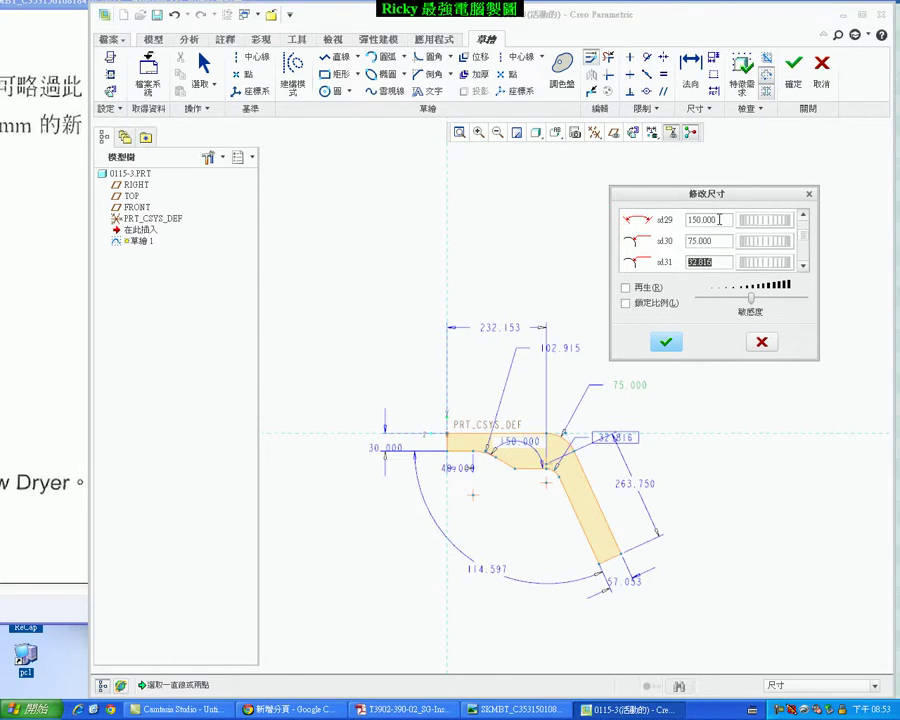
Set the remaining dimensions to 40, 40, 35, 115, 90 and 105, and apply.
type("40")
key("Tab")
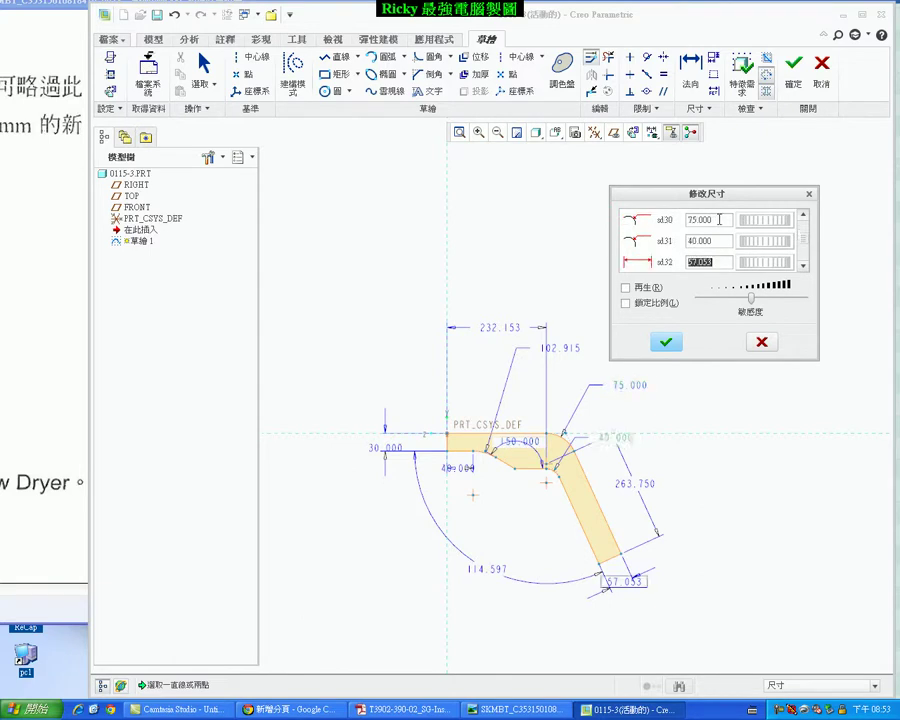
type("40")
key("Tab")
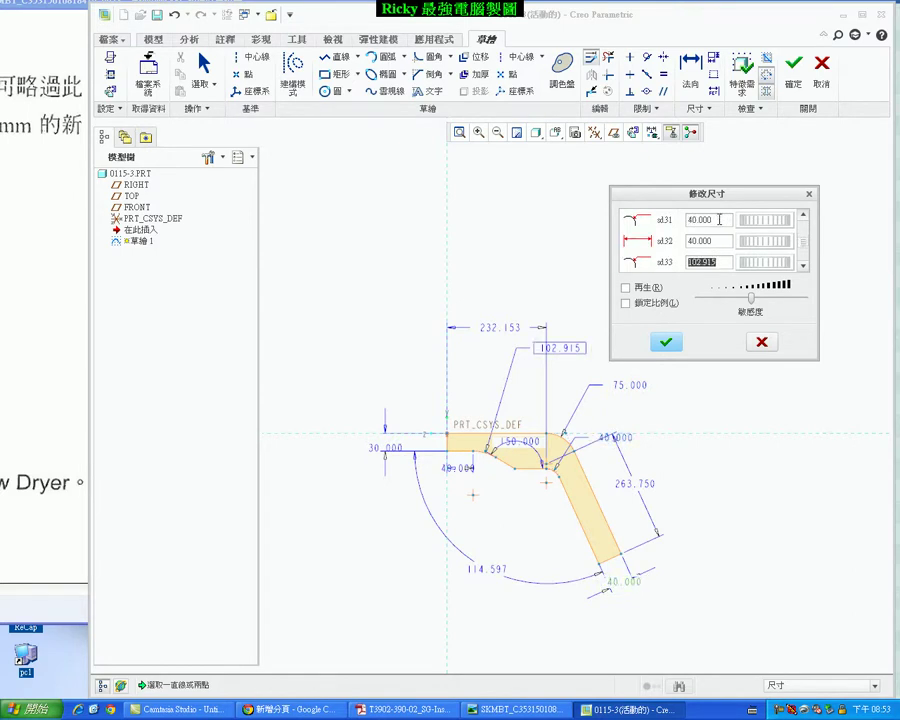
type("35")
key("Tab")
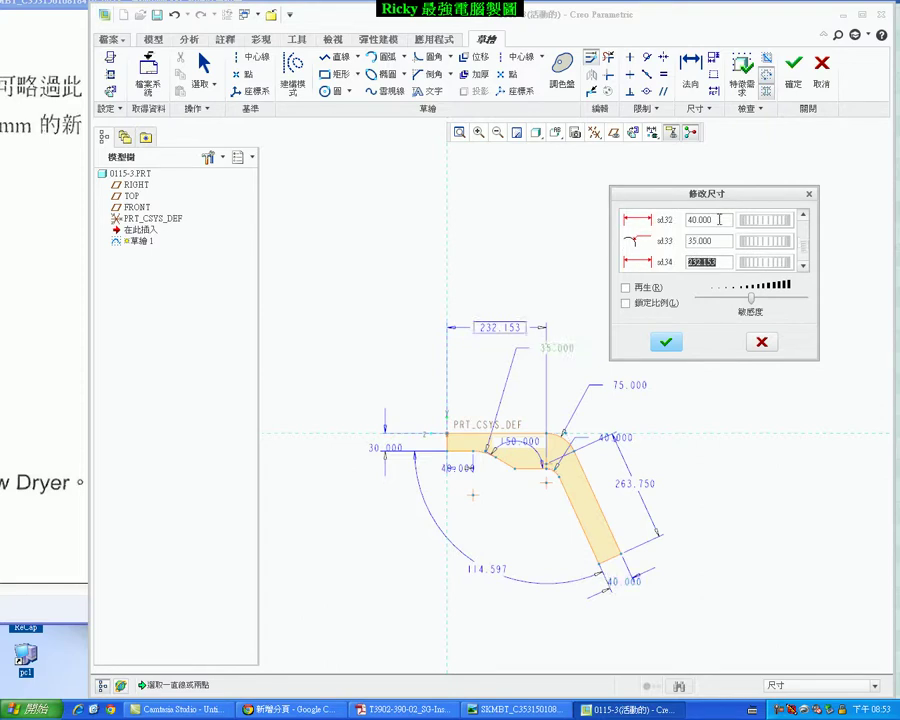
type("115")
key("Tab")
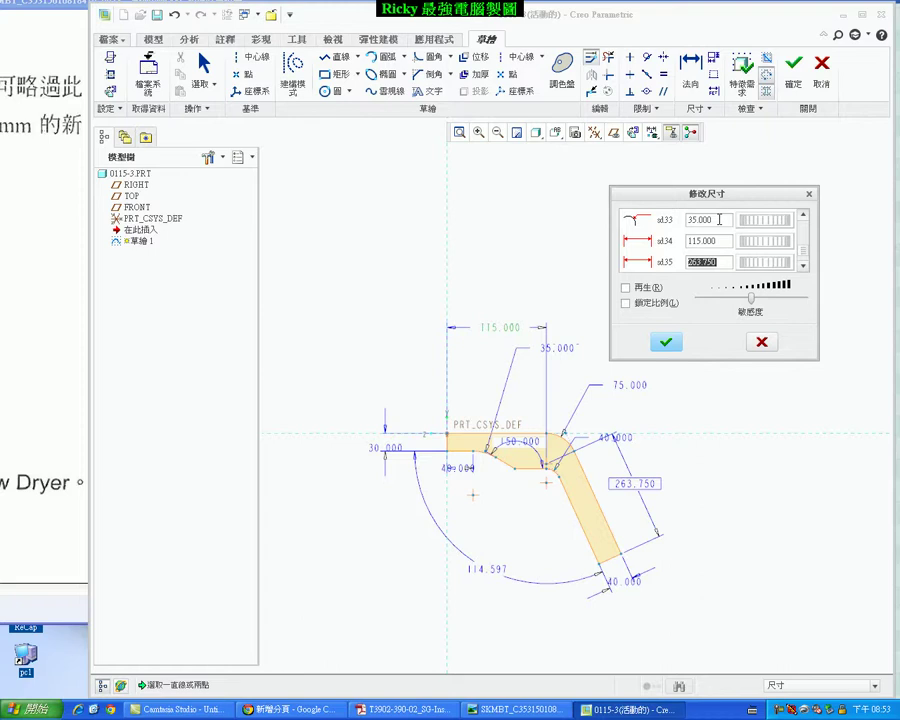
type("90")
key("Tab")
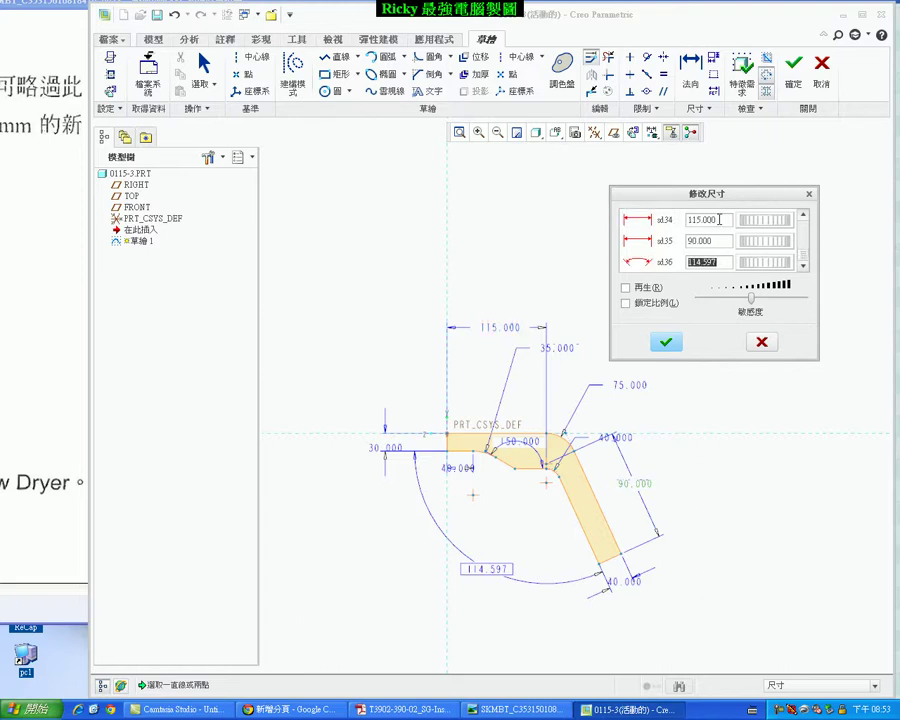
type("105")
key("Tab")
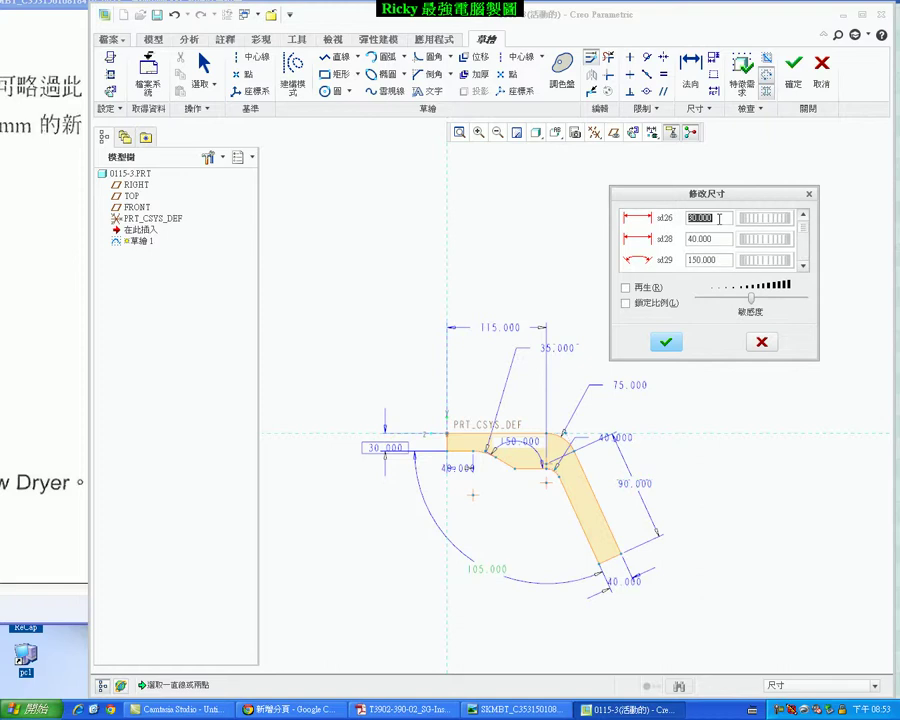
left_click(673, 344)
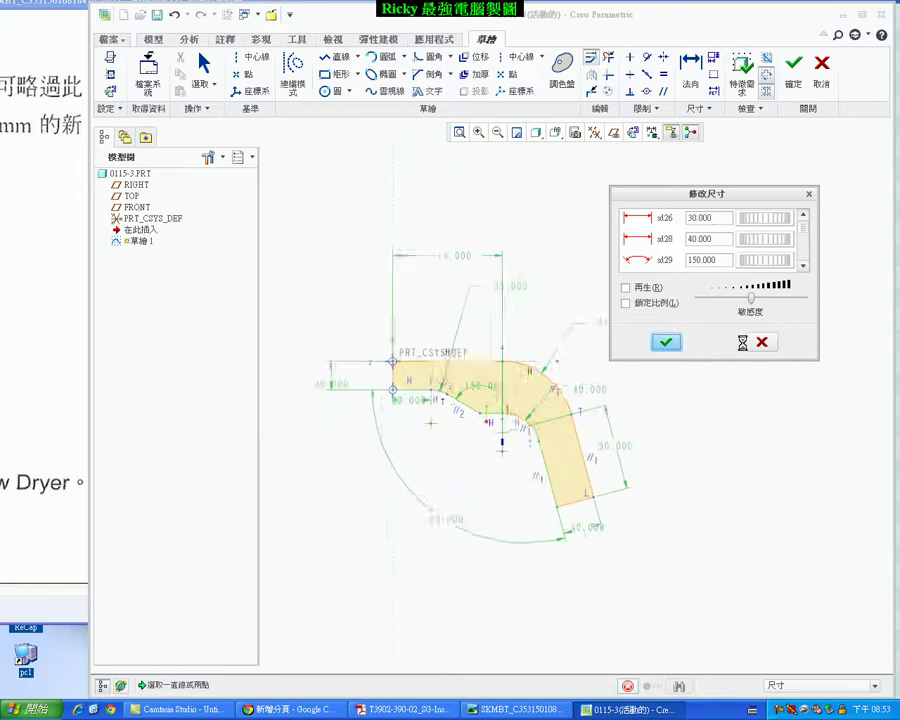
Finish the sketch, start an extrusion and check the exercise drawing for the depth.
left_click(794, 72)
middle_click_drag(470, 430, 522, 391)
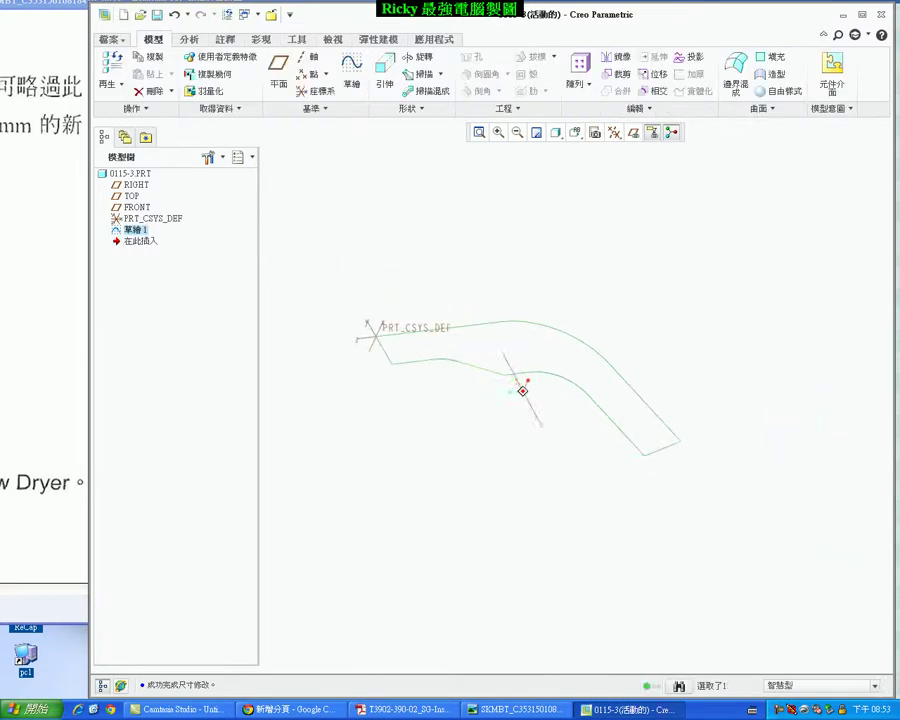
left_click(384, 70)
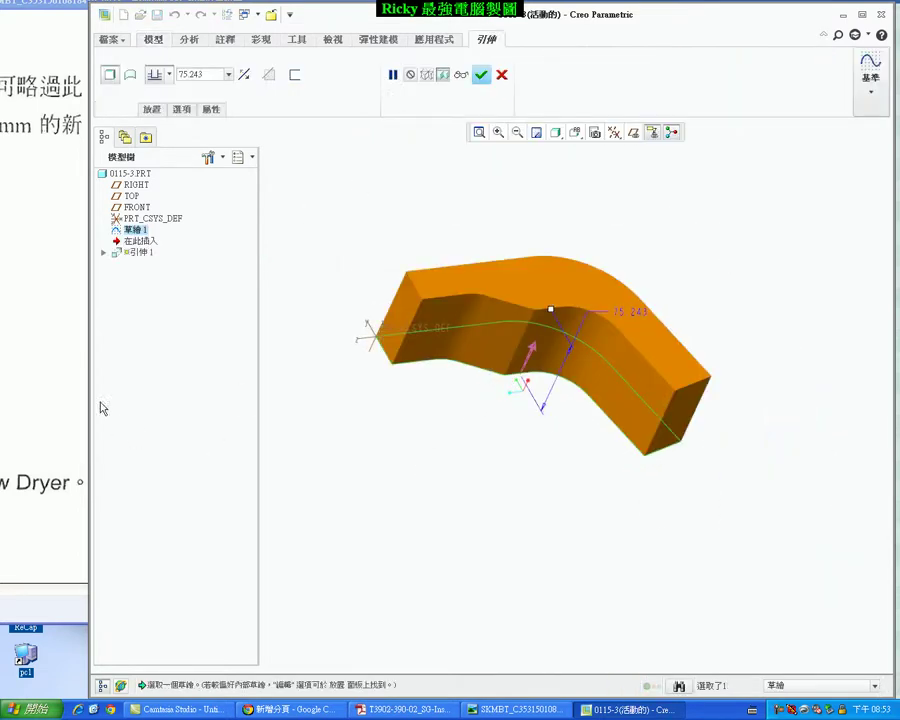
left_click(70, 410)
scroll(226, 426, "down", 1)
scroll(226, 430, "down", 1)
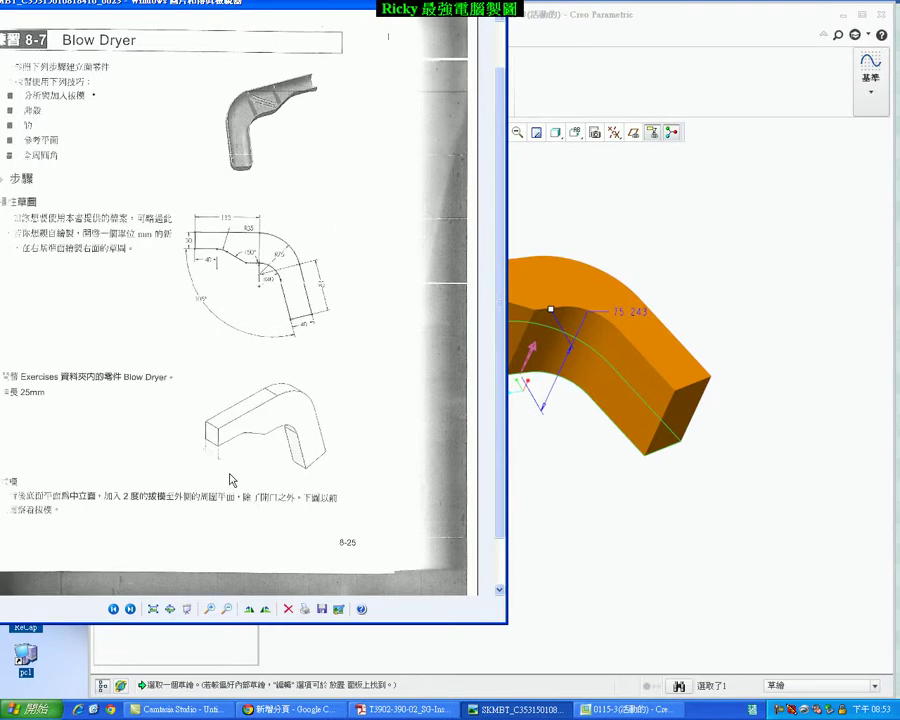
scroll(230, 480, "up", 1)
scroll(225, 472, "up", 1)
scroll(215, 462, "up", 1)
scroll(210, 452, "up", 1)
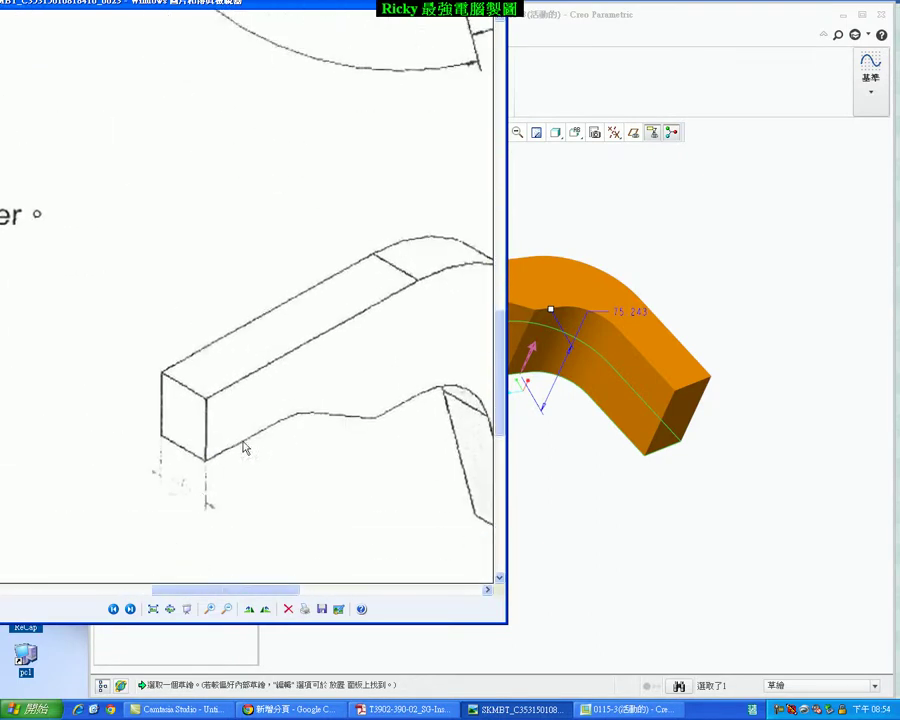
scroll(226, 450, "down", 1)
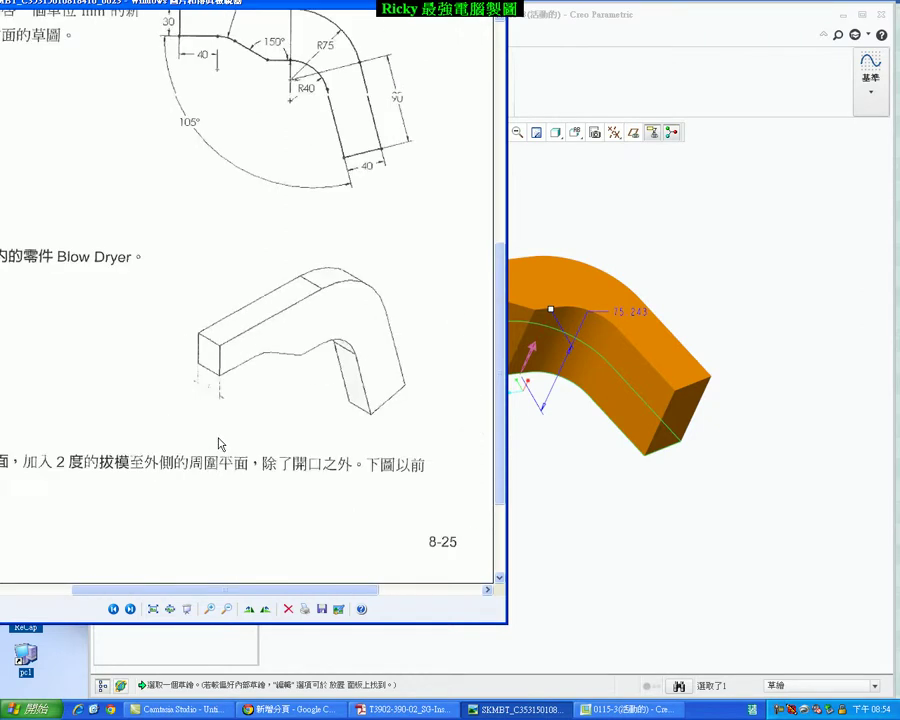
scroll(217, 441, "down", 1)
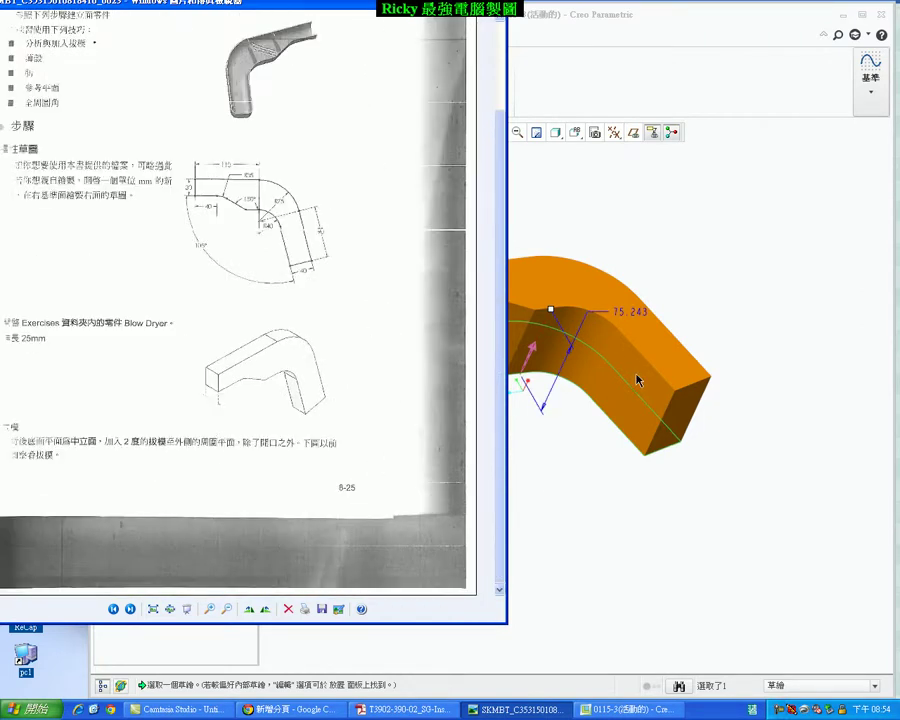
Change the extrusion depth from 75.243 to 25 and complete the Extrude feature.
double_click(628, 311)
type("25")
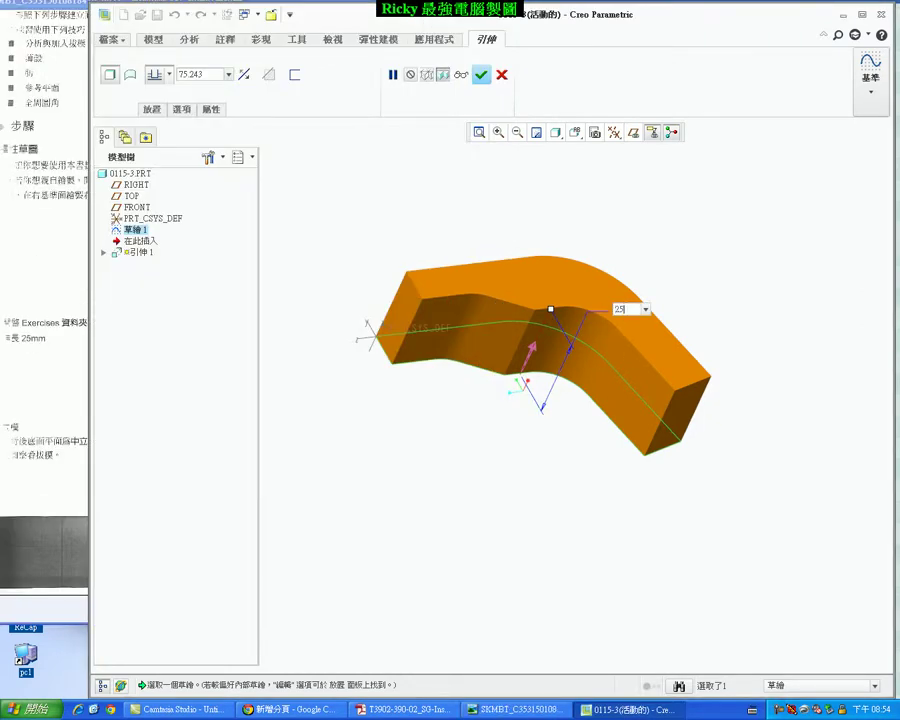
key("Return")
left_click(481, 75)
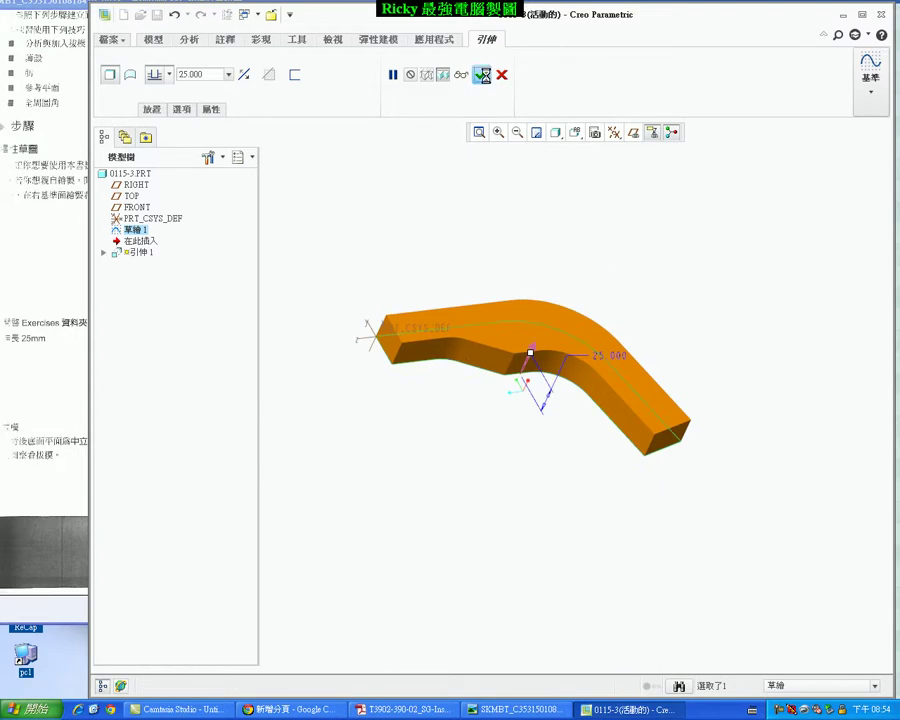
Orbit the finished duct extrusion to inspect it.
mouse_move(598, 256)
middle_mouse_down()
mouse_move(495, 283)
mouse_move(574, 240)
mouse_move(585, 267)
middle_mouse_up()
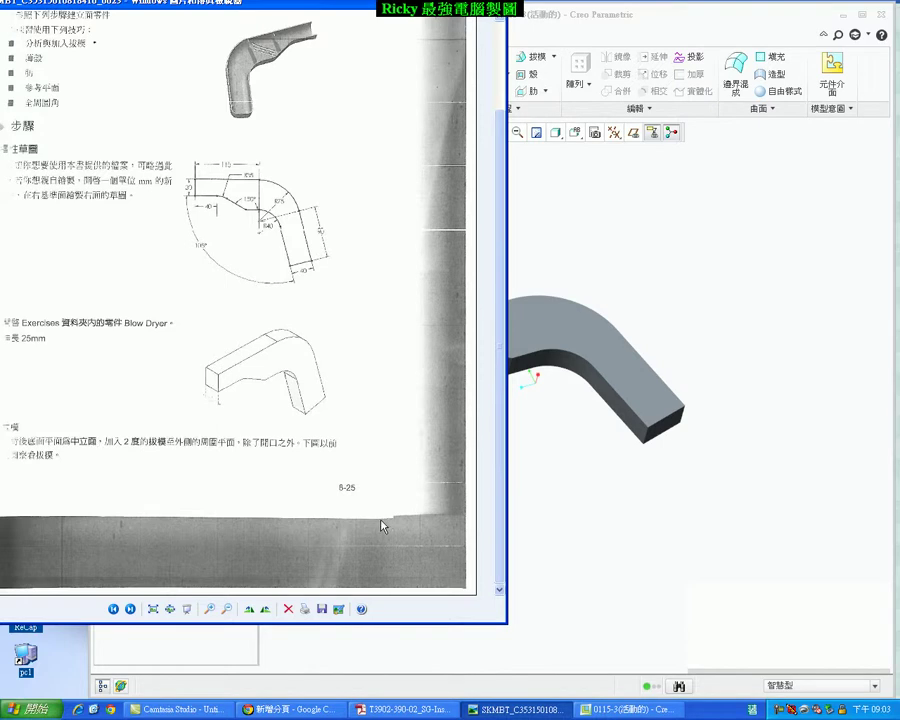
left_click(612, 544)
mouse_move(593, 537)
middle_mouse_down()
mouse_move(583, 482)
mouse_move(587, 514)
middle_mouse_up()
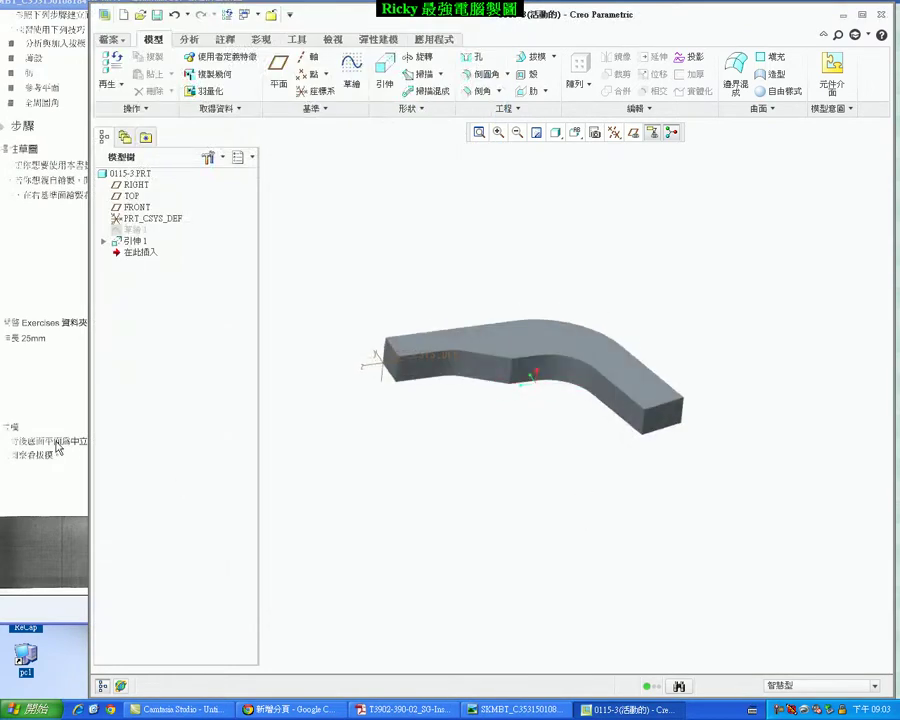
Review the draft instructions and the next scanned page, then return to orbiting the part.
left_click(39, 311)
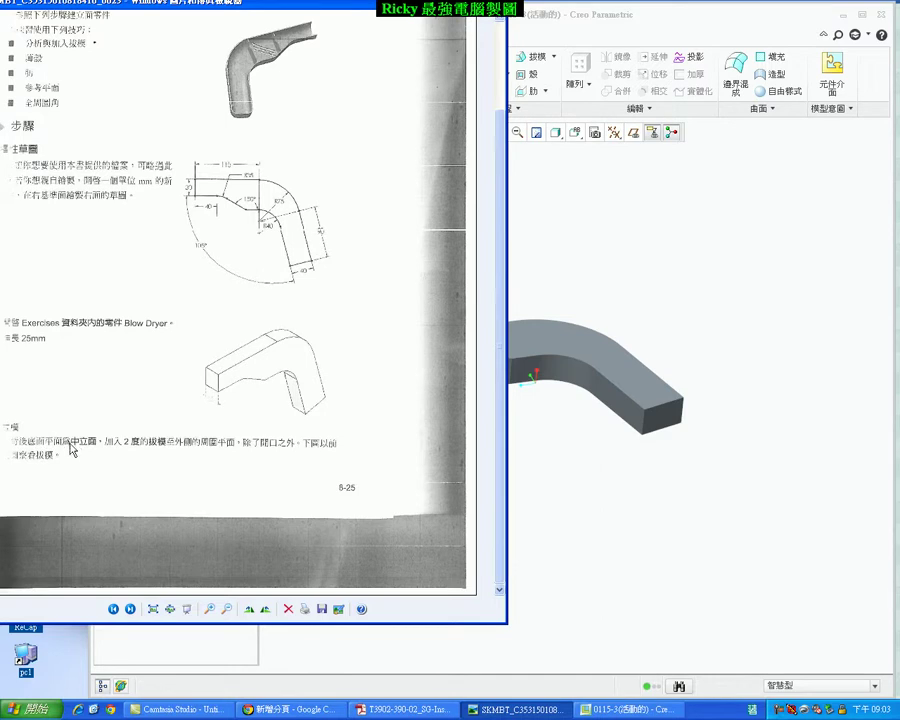
scroll(60, 448, "up", 1, "ctrl")
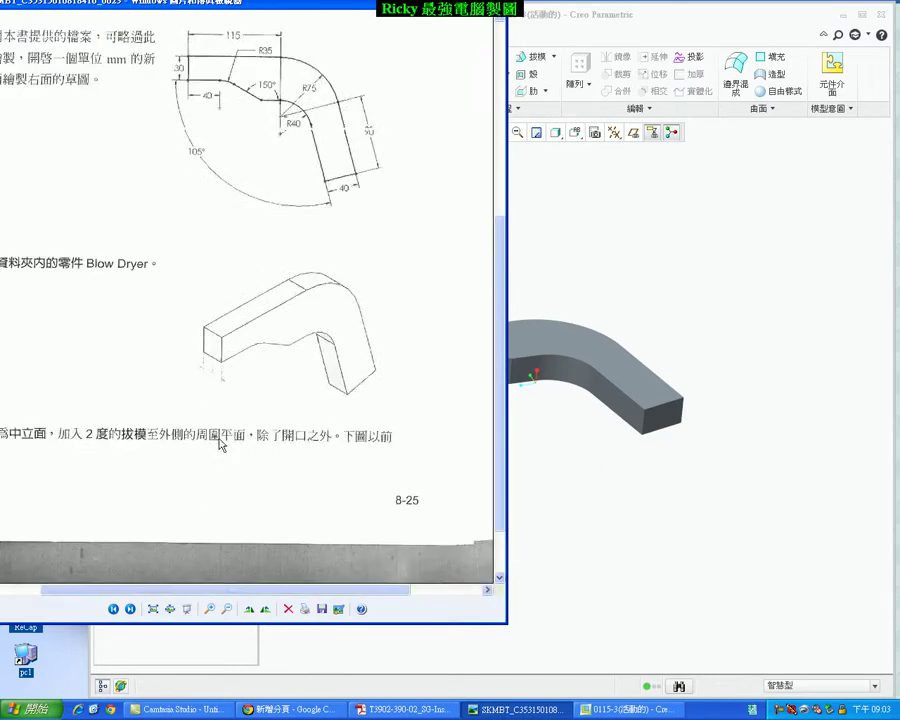
scroll(340, 445, "down", 1, "ctrl")
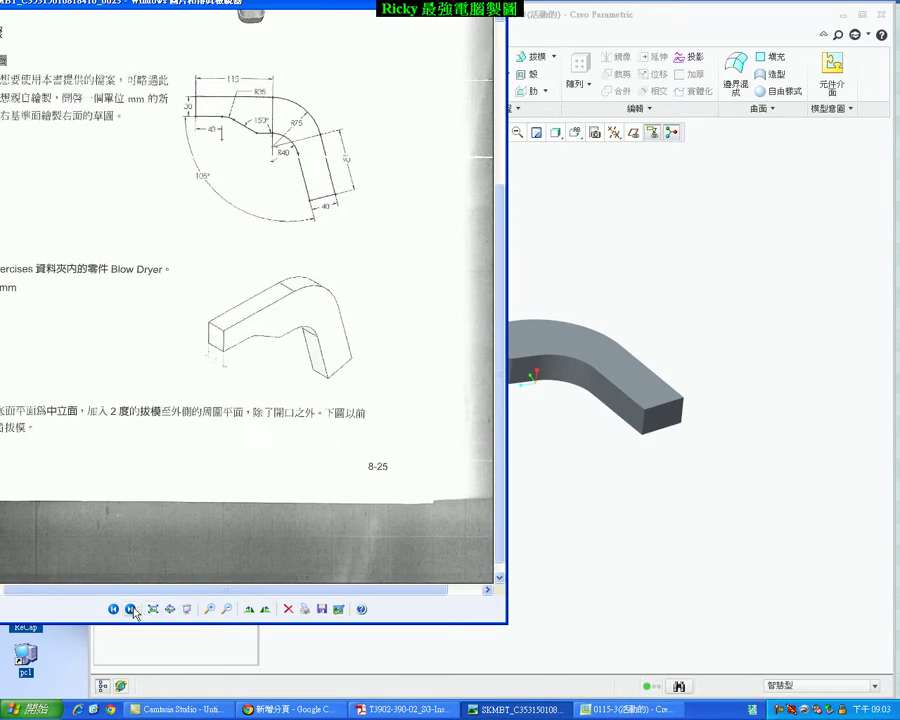
left_click(131, 609)
scroll(344, 142, "up", 2, "ctrl")
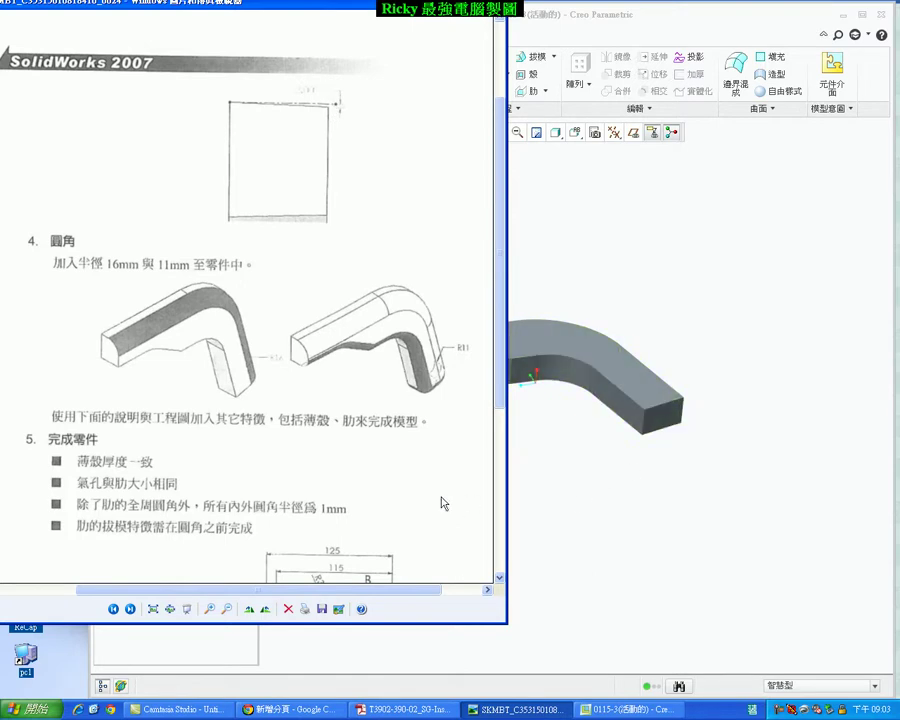
left_click(113, 609)
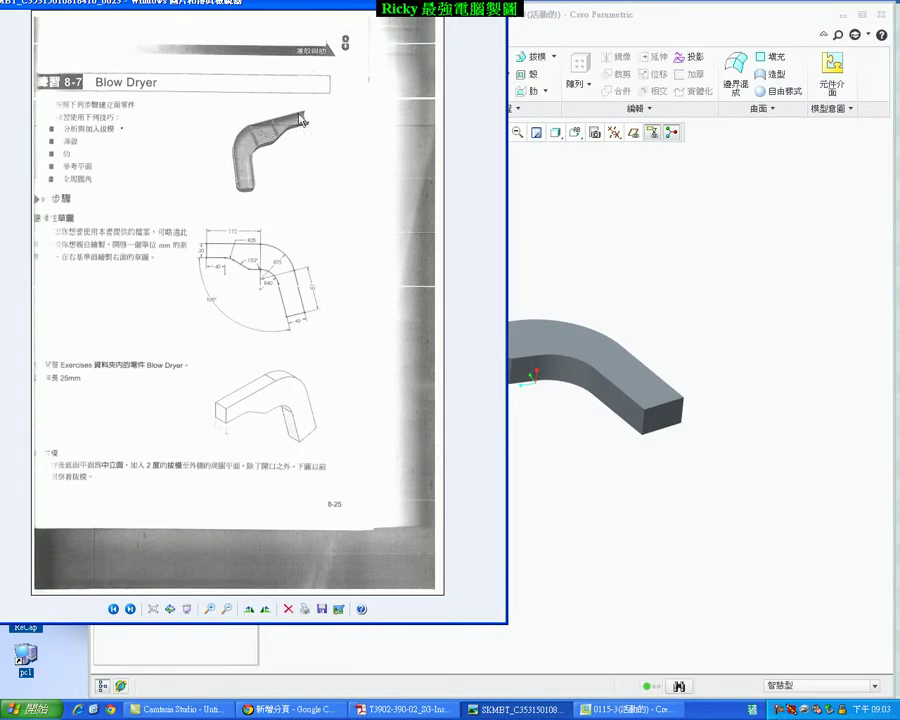
left_click(545, 466)
middle_click_drag(417, 403, 466, 460)
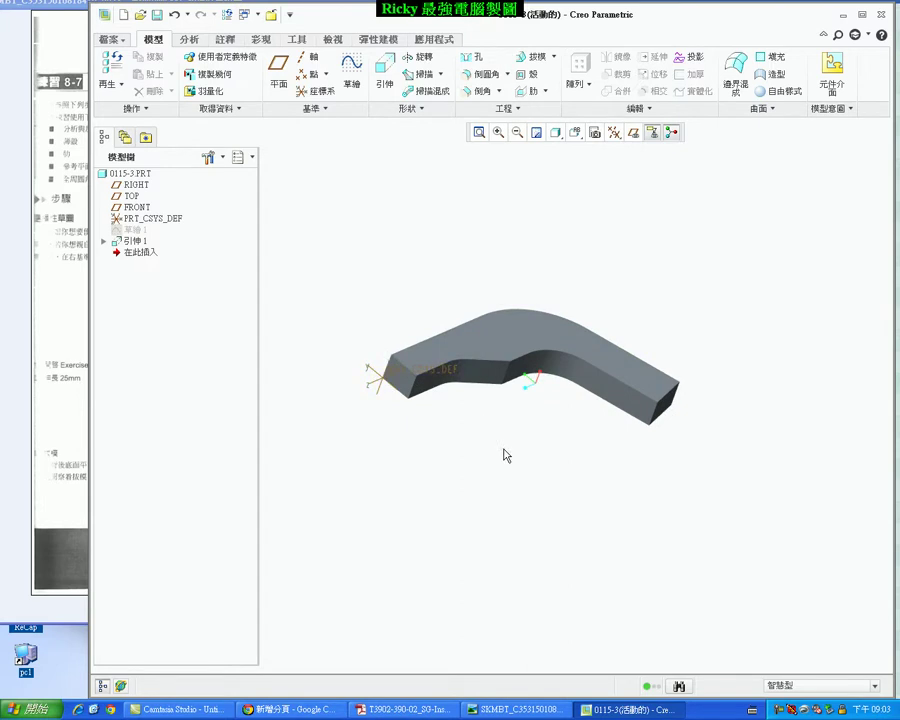
middle_click_drag(502, 452, 478, 432)
Start a draft and set the duct's bottom face as hinge and pull direction.
left_click(538, 57)
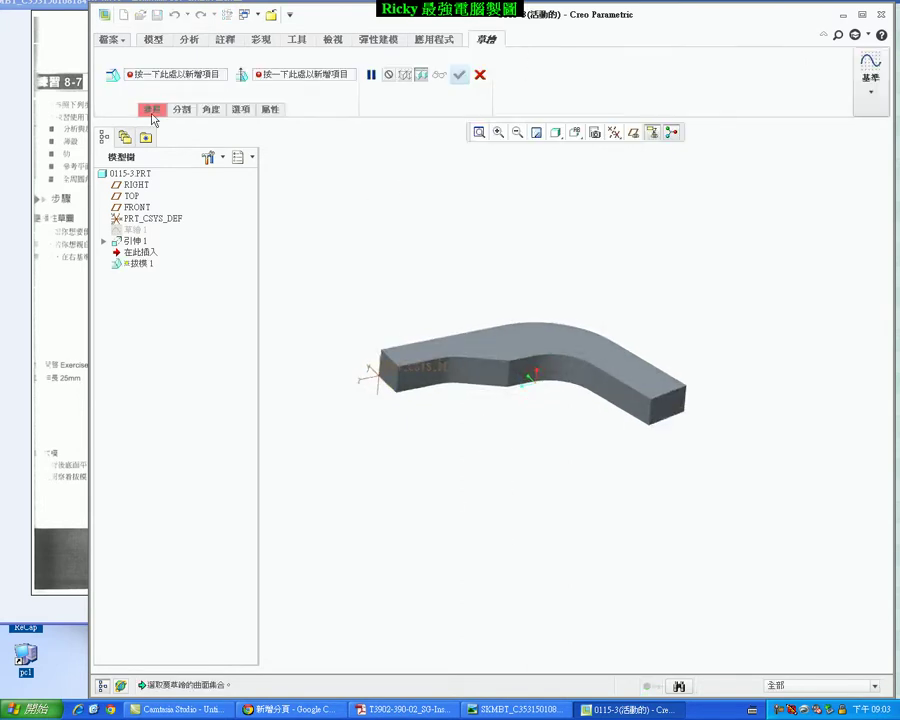
left_click(152, 110)
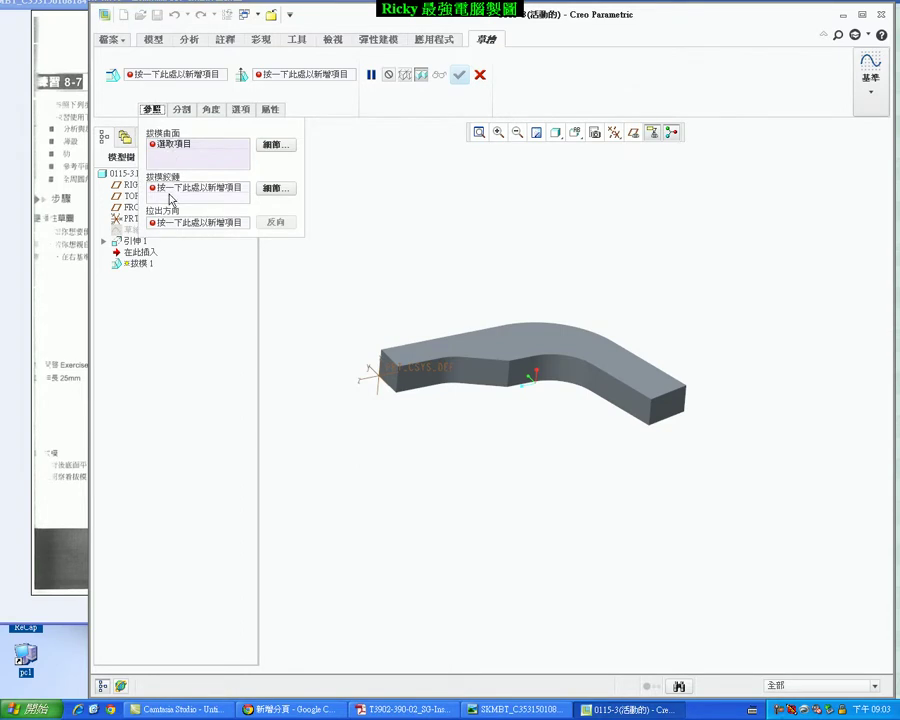
left_click(128, 196)
mouse_move(222, 336)
middle_mouse_down()
mouse_move(465, 402)
mouse_move(462, 370)
middle_mouse_up()
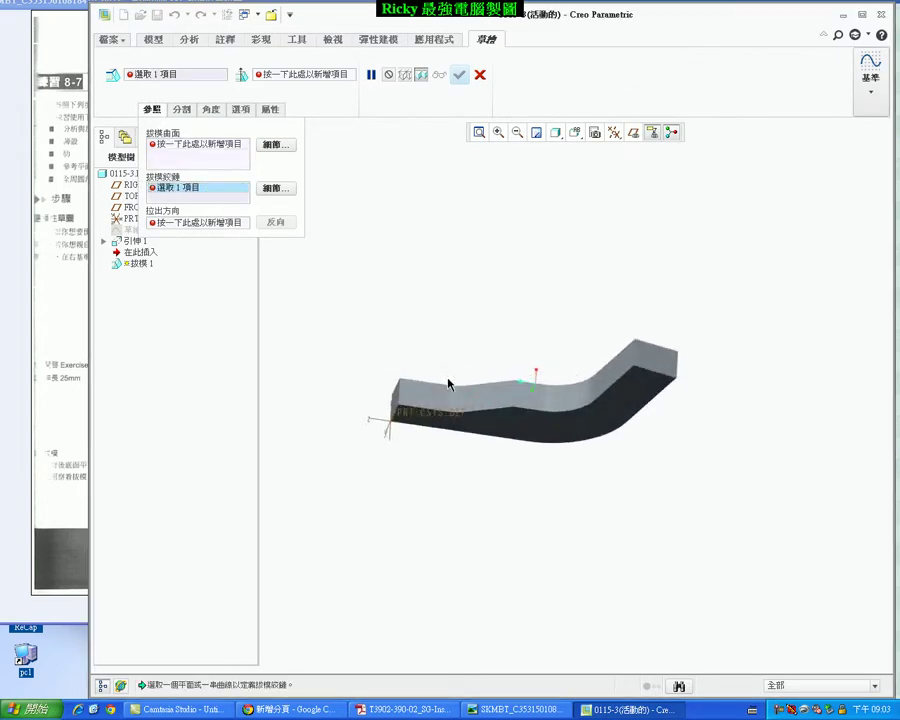
left_click(504, 424)
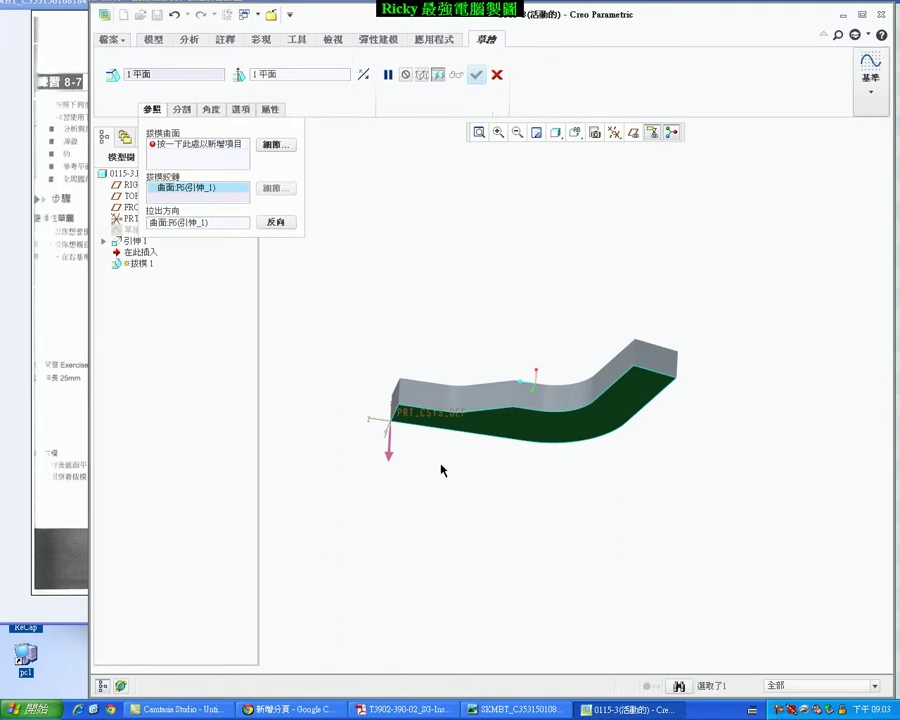
middle_click_drag(442, 470, 458, 537)
Activate the Draft surfaces collector, then cancel the draft feature.
left_click(182, 148)
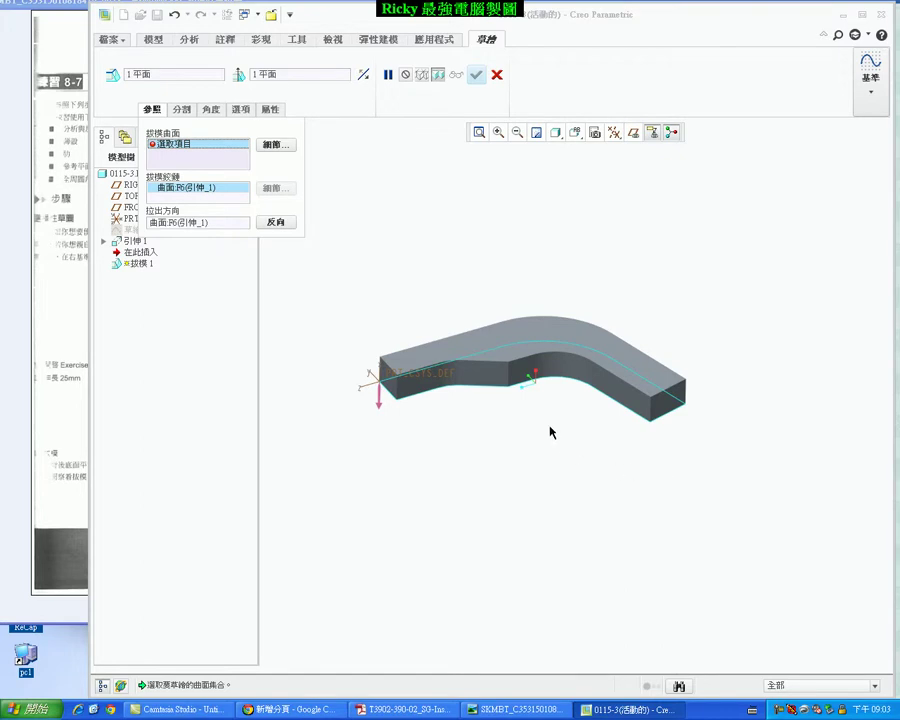
scroll(534, 428, "up", 3)
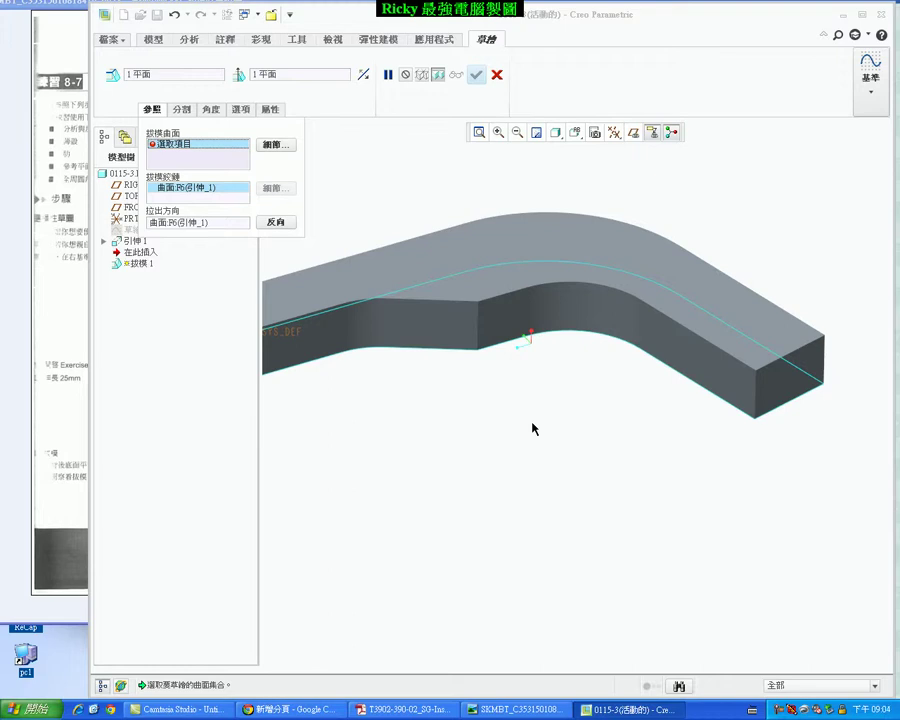
left_click(497, 74)
Confirm discarding the draft so the model tree ends at Extrude 1.
left_click(420, 371)
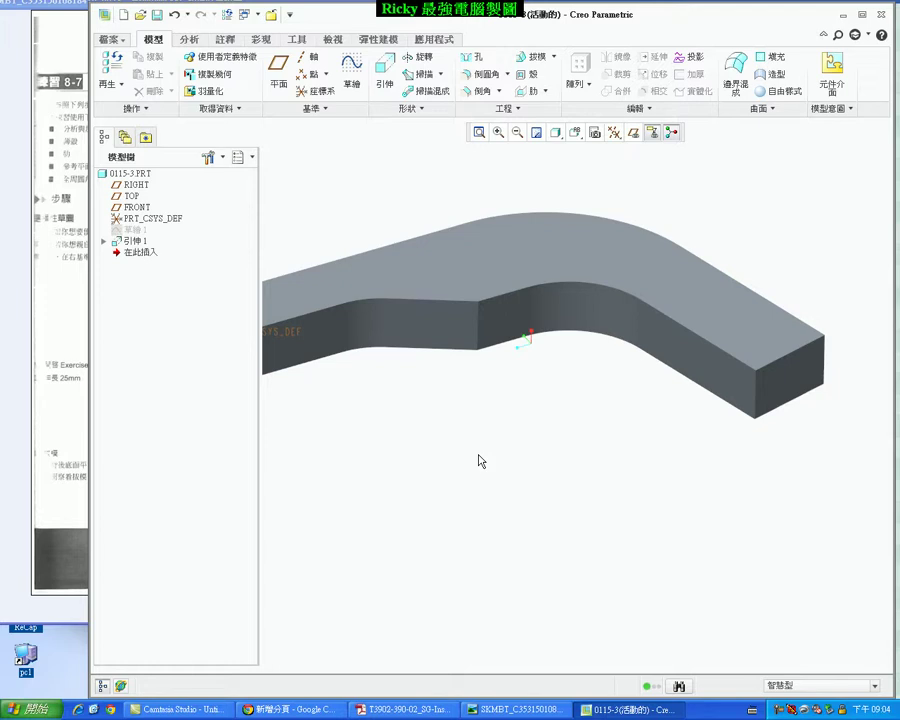
scroll(478, 500, "up", 2)
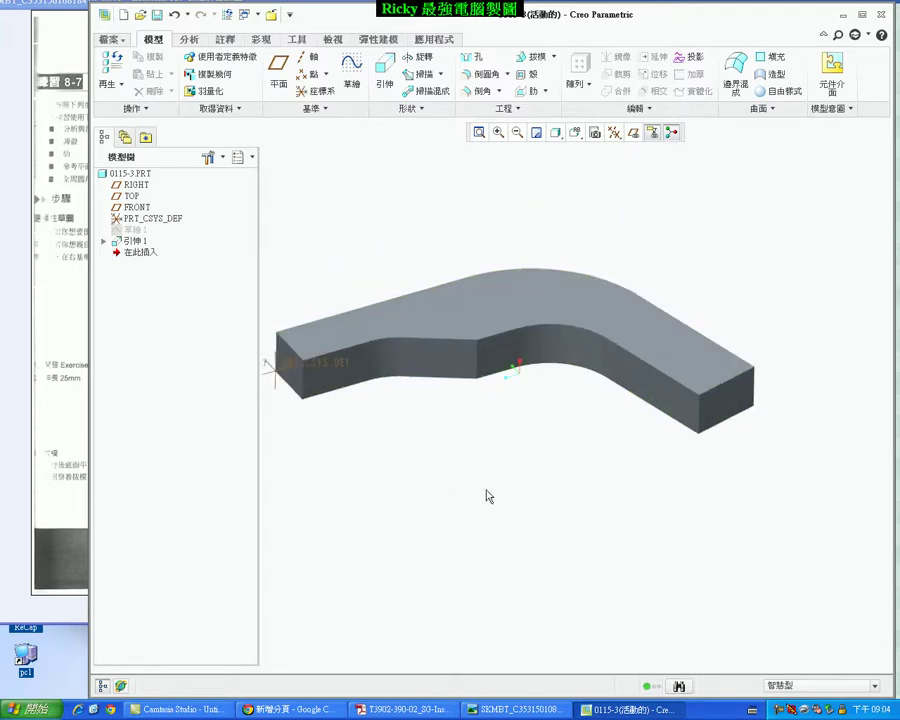
scroll(575, 456, "down", 2)
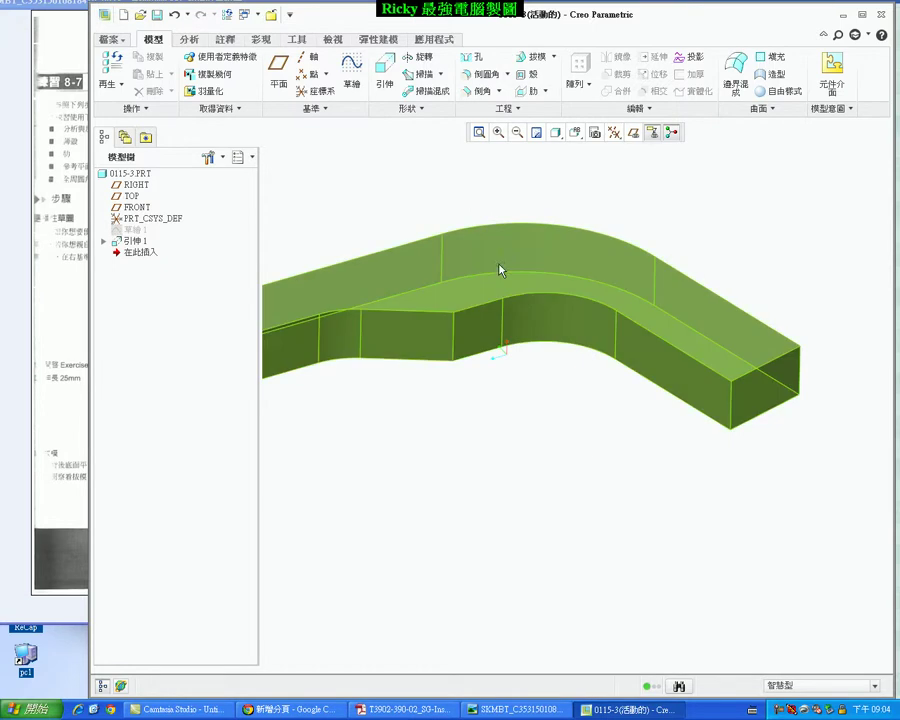
left_click(561, 256)
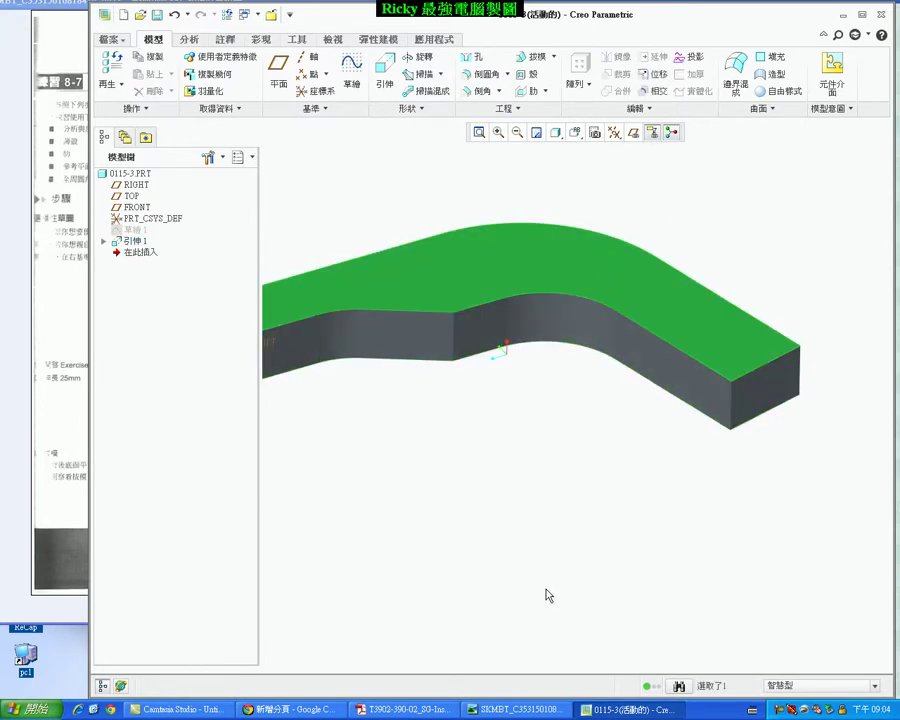
left_click(686, 362)
mouse_move(606, 506)
middle_mouse_down()
mouse_move(627, 446)
mouse_move(577, 438)
mouse_move(468, 446)
mouse_move(600, 430)
mouse_move(636, 470)
middle_mouse_up()
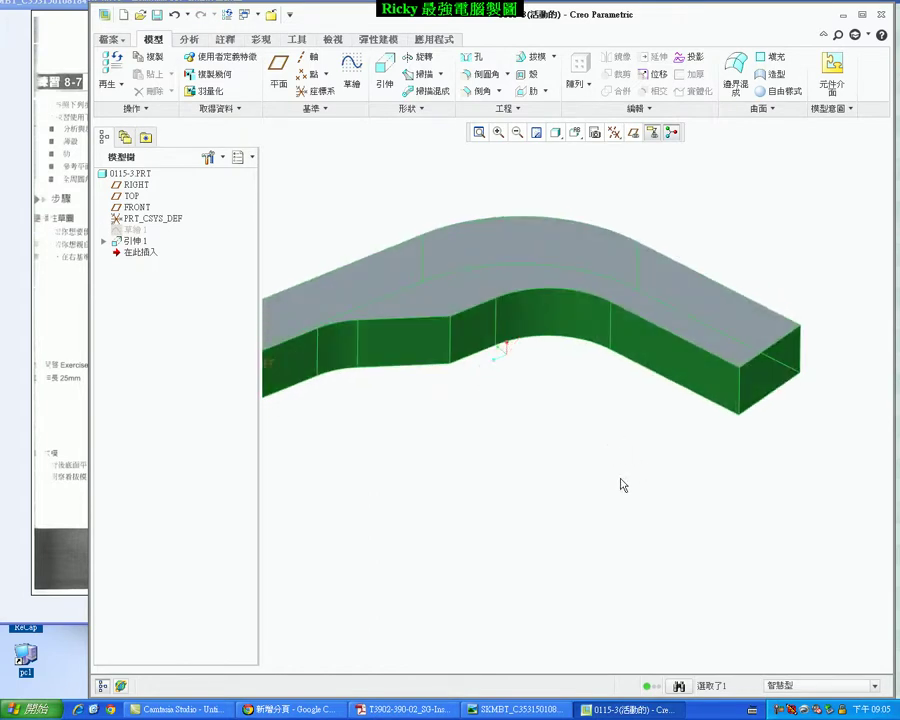
key("ctrl+d")
scroll(572, 446, "down", 2)
scroll(572, 446, "down", 2)
left_click(571, 450)
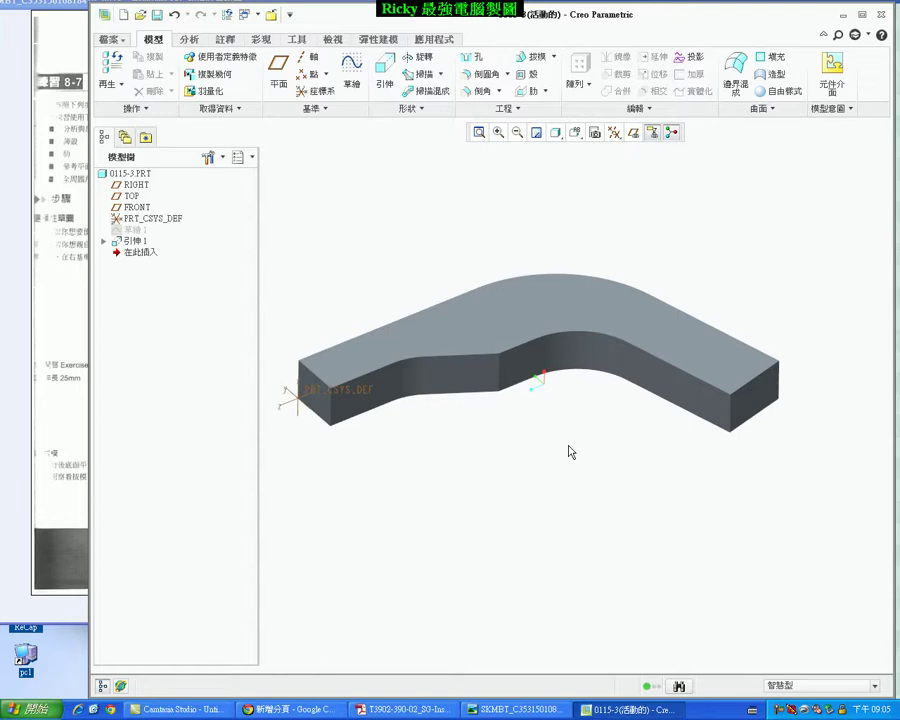
left_click(688, 390)
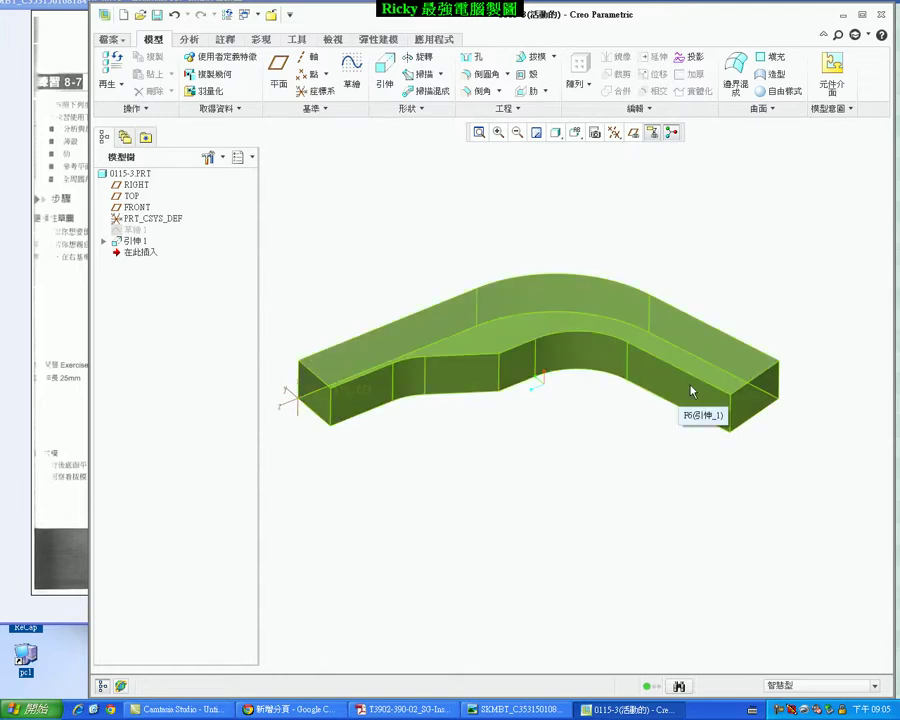
left_click(678, 387)
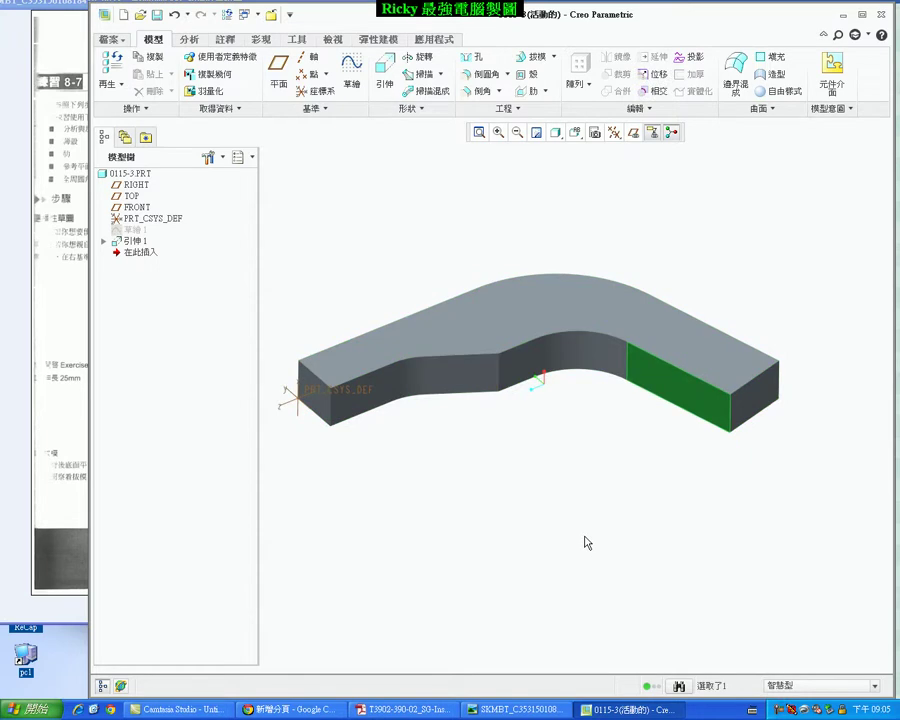
left_click(684, 345, "shift")
middle_click_drag(629, 472, 621, 342)
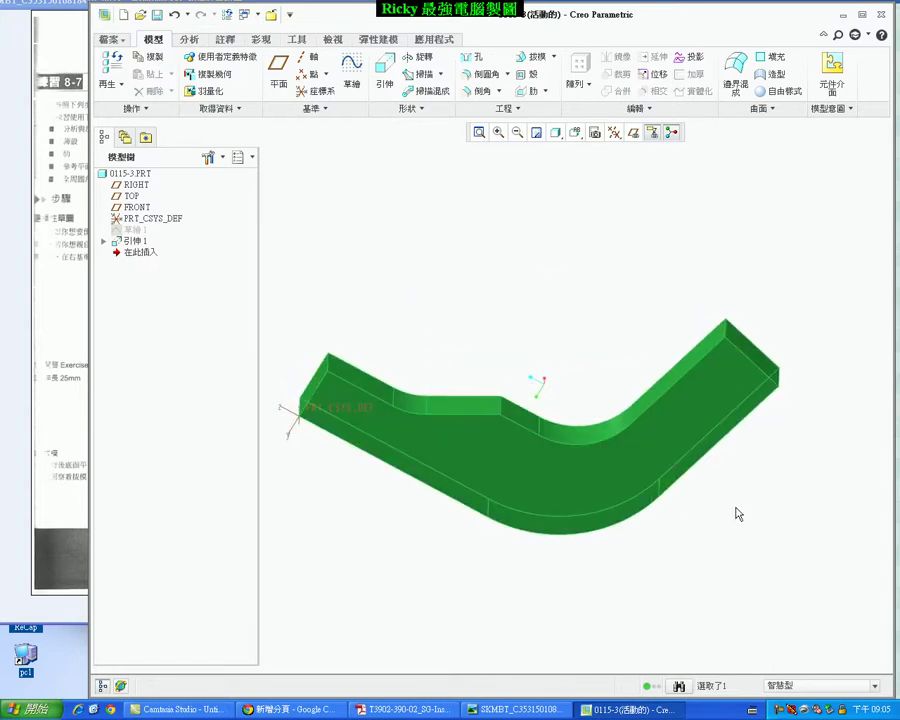
middle_click_drag(674, 486, 682, 586)
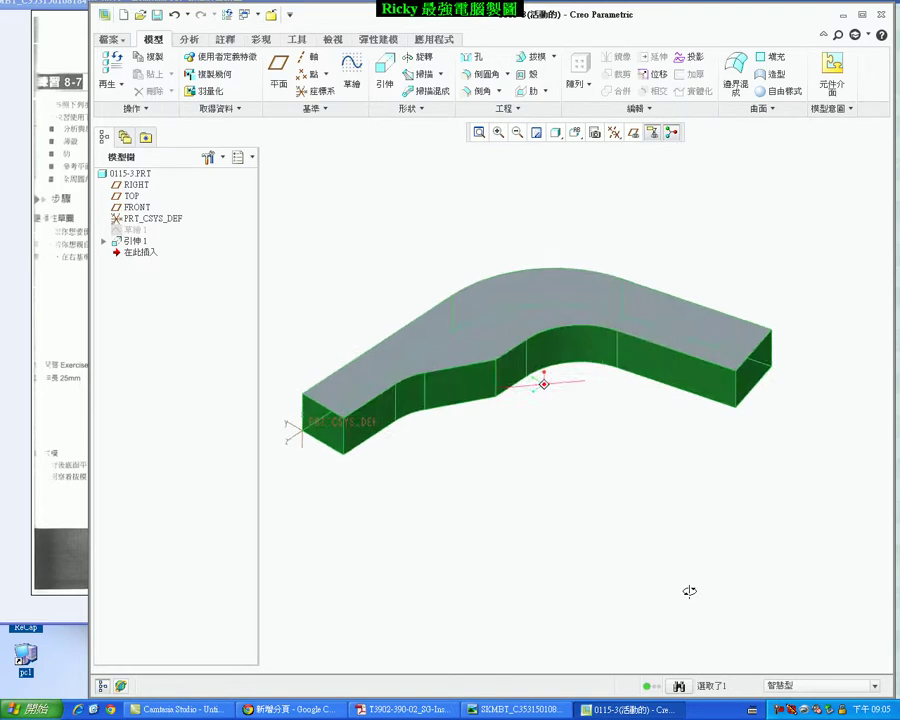
left_click(669, 374)
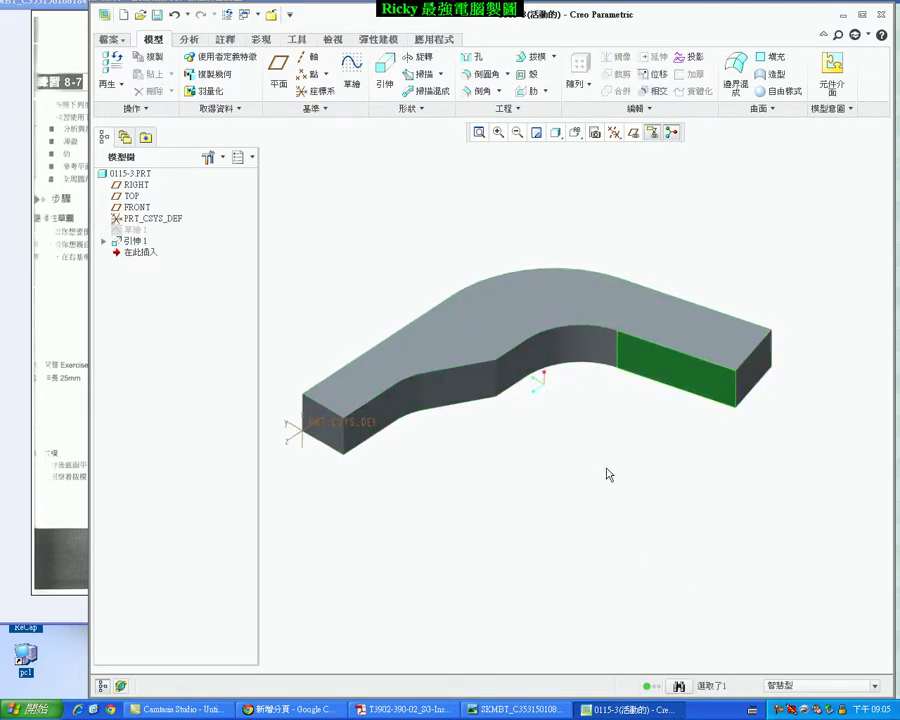
left_click(608, 322, "shift")
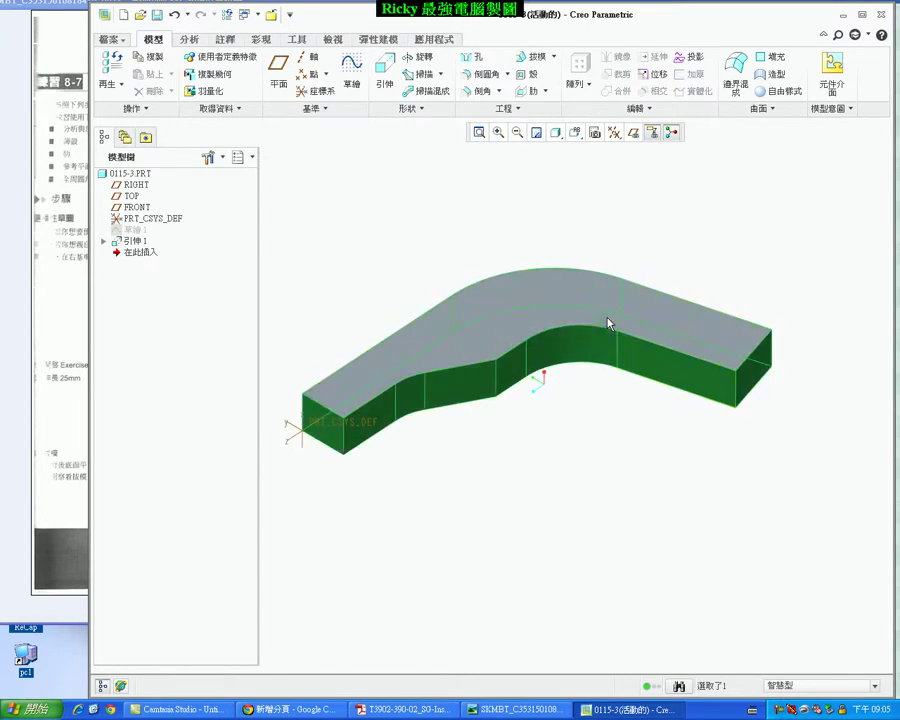
middle_click_drag(630, 499, 643, 500)
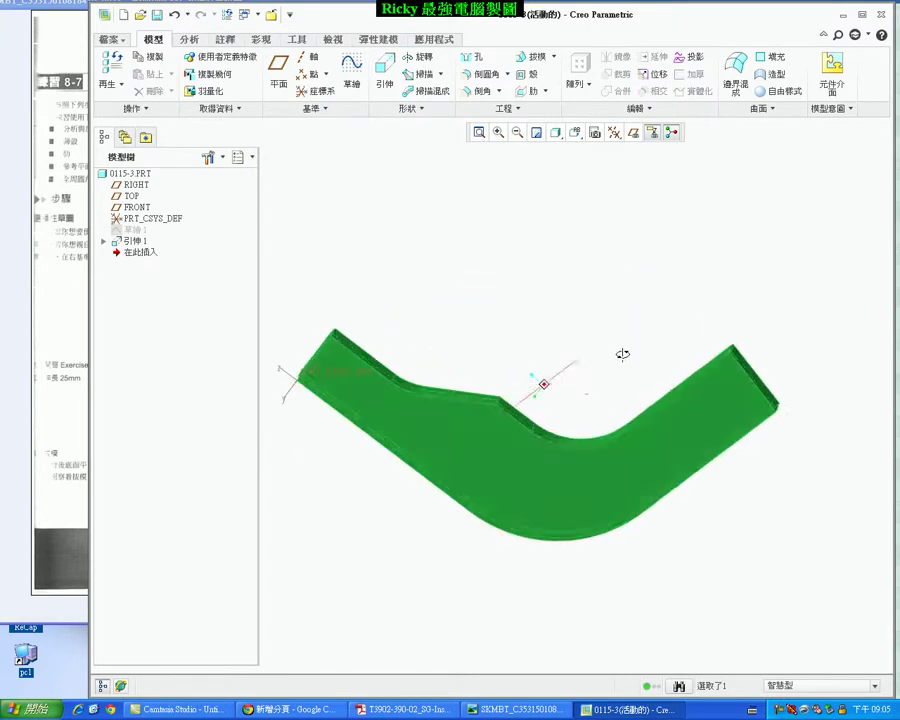
left_click(642, 500)
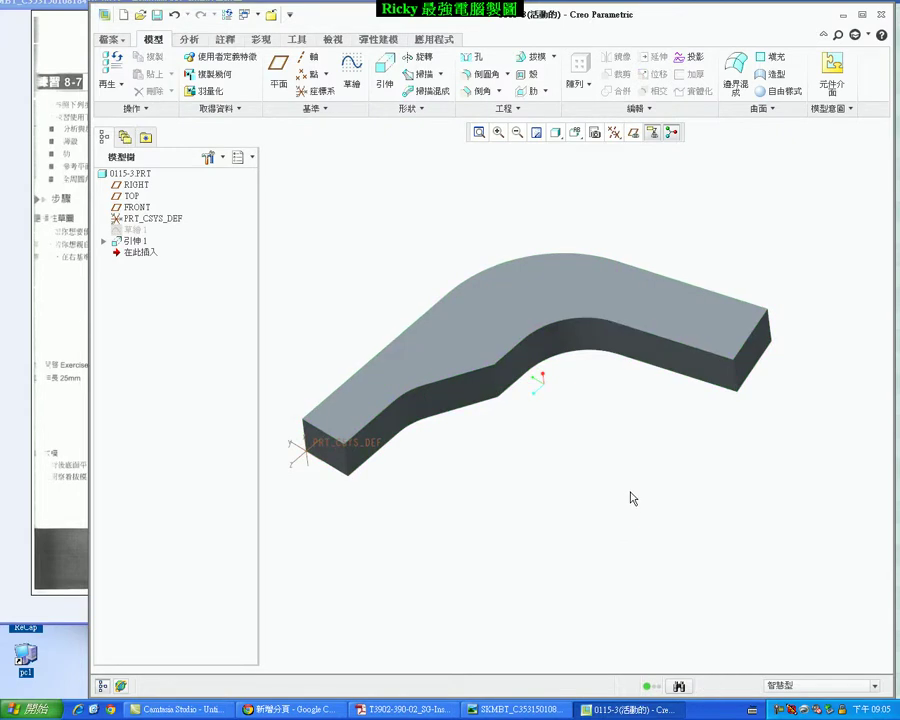
left_click(647, 317)
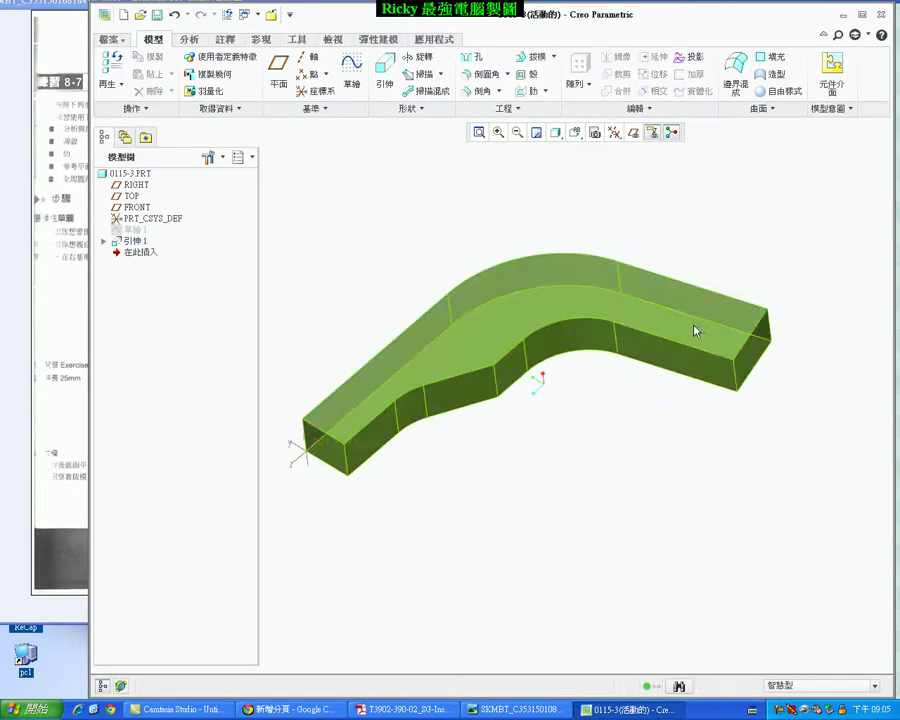
left_click(684, 326)
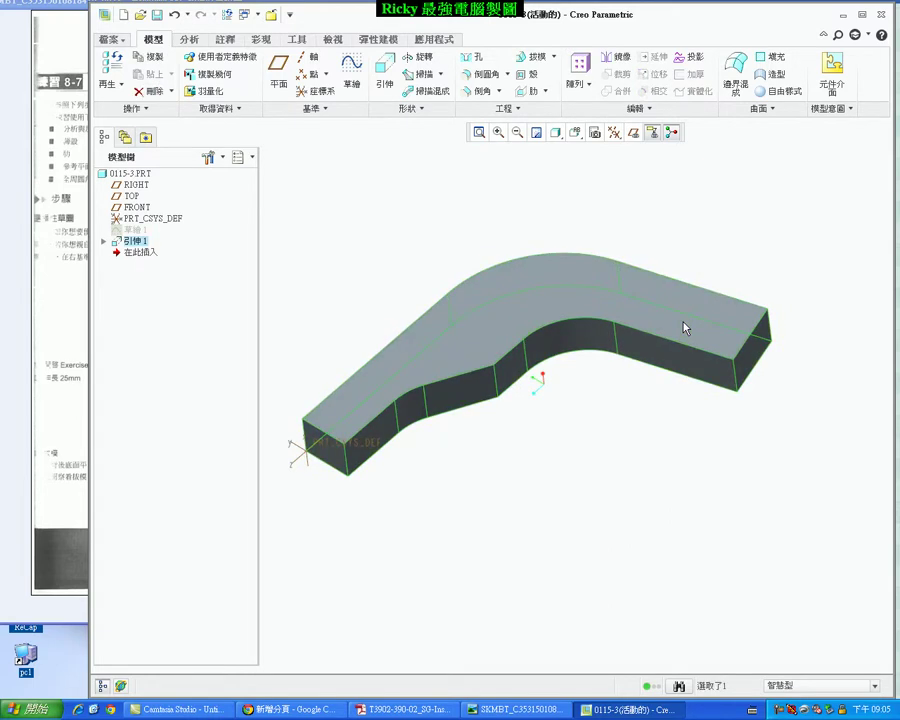
left_click(660, 327)
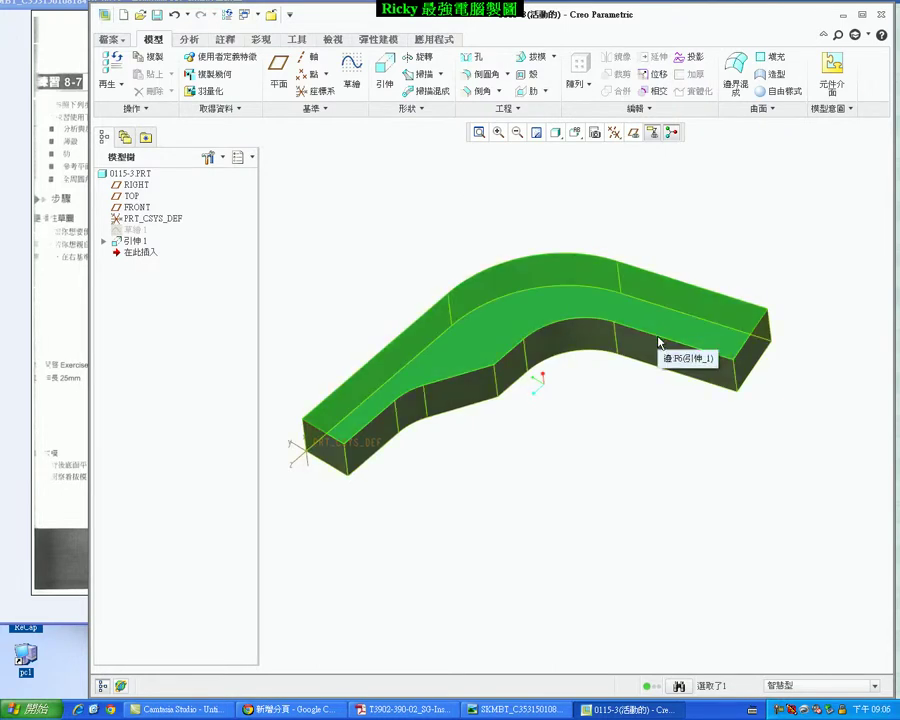
left_click(659, 343)
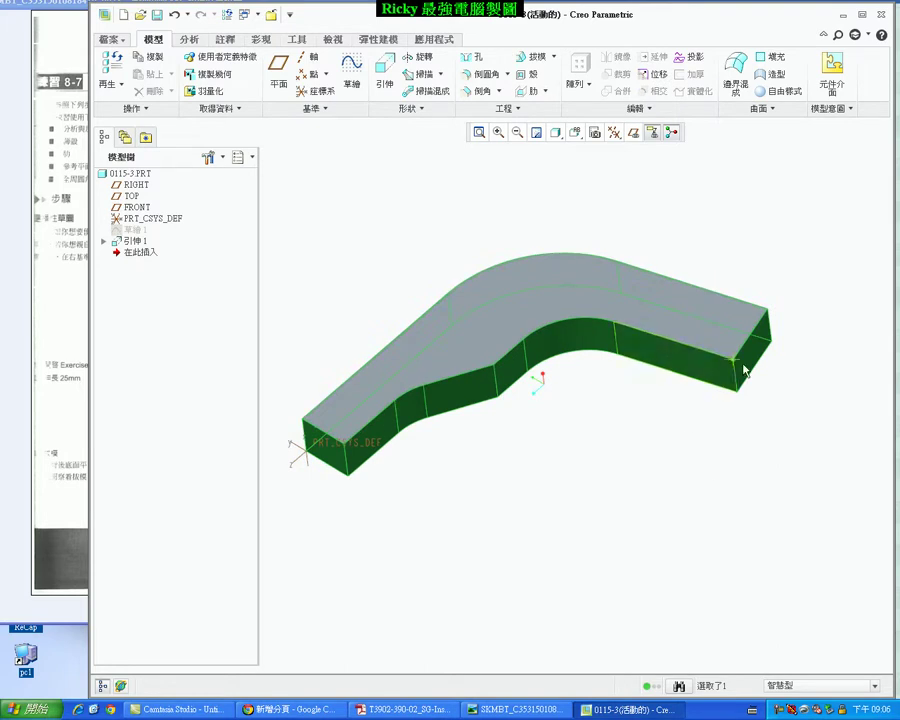
mouse_move(716, 476)
middle_mouse_down()
mouse_move(666, 463)
mouse_move(688, 426)
mouse_move(704, 474)
middle_mouse_up()
left_click(656, 486)
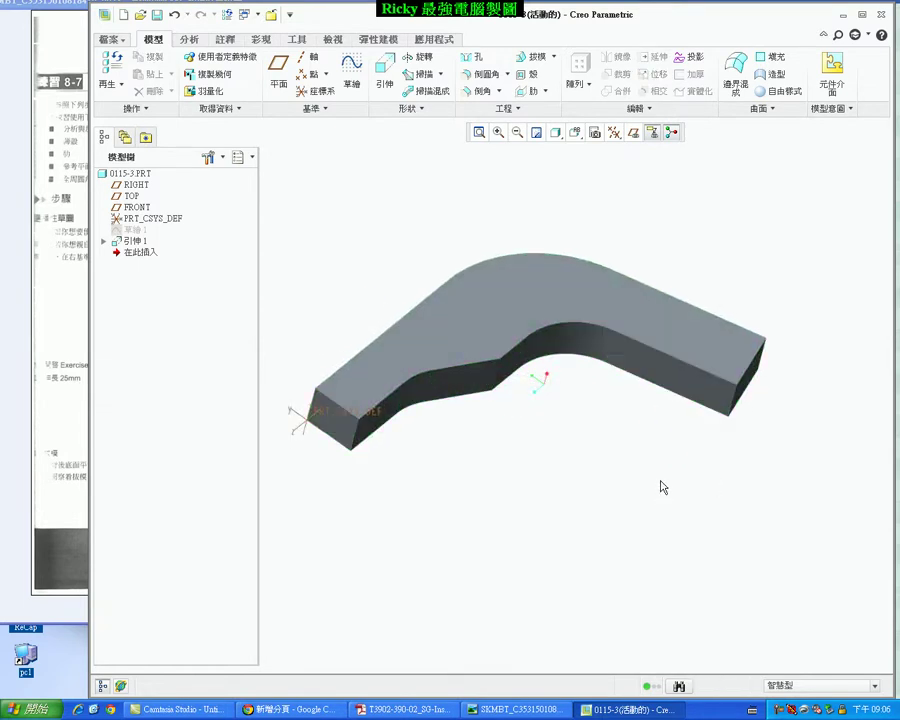
middle_click_drag(660, 487, 658, 484)
mouse_move(588, 490)
middle_mouse_down()
mouse_move(534, 440)
mouse_move(518, 482)
middle_mouse_up()
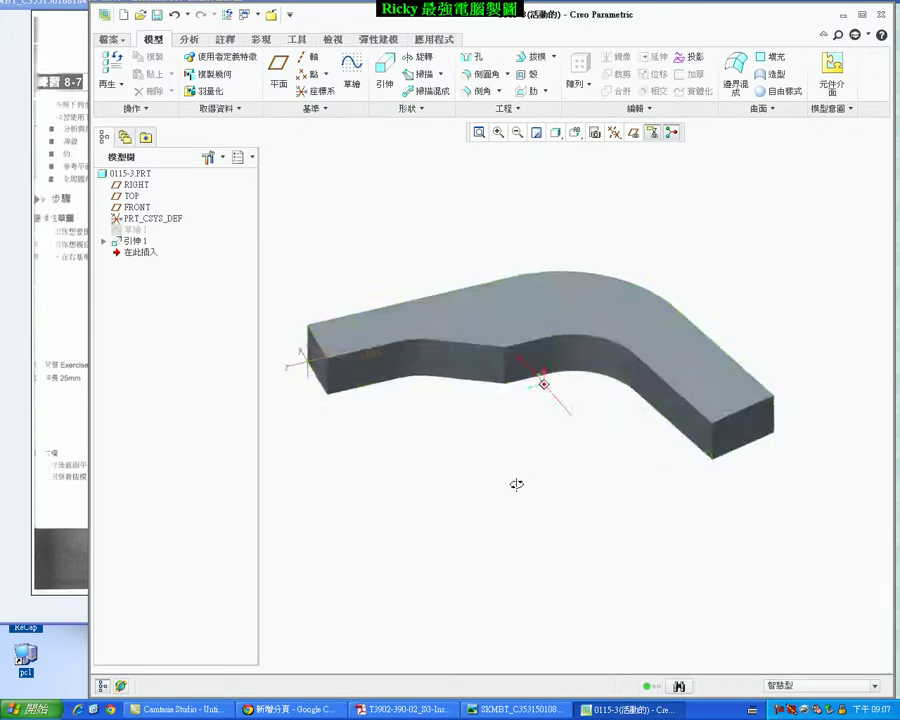
Start a new draft with the duct's side-wall loop, minus one end face, as draft surfaces.
left_click(532, 57)
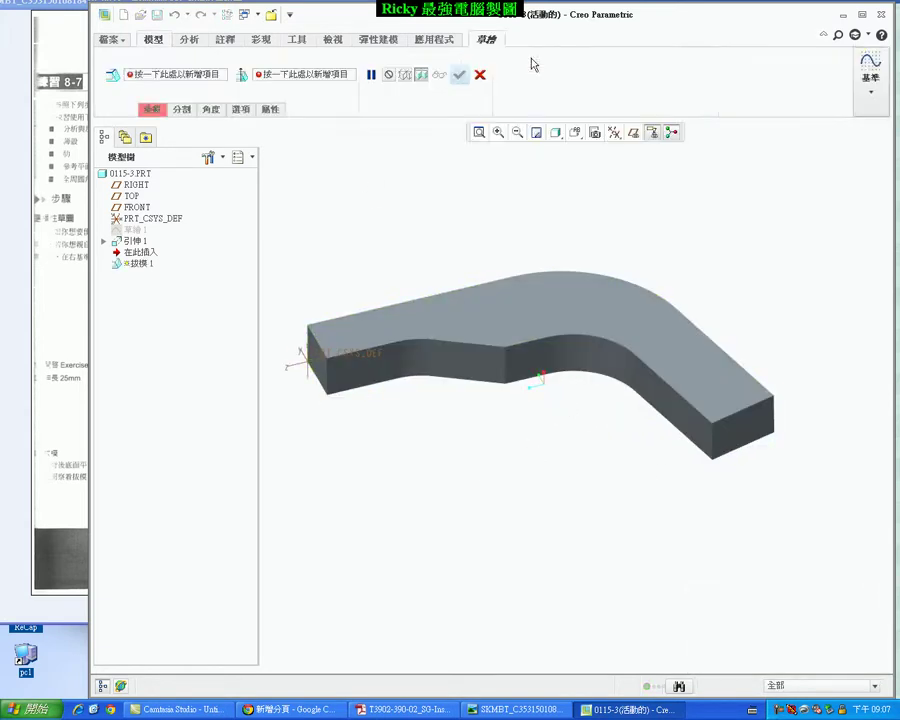
left_click(152, 109)
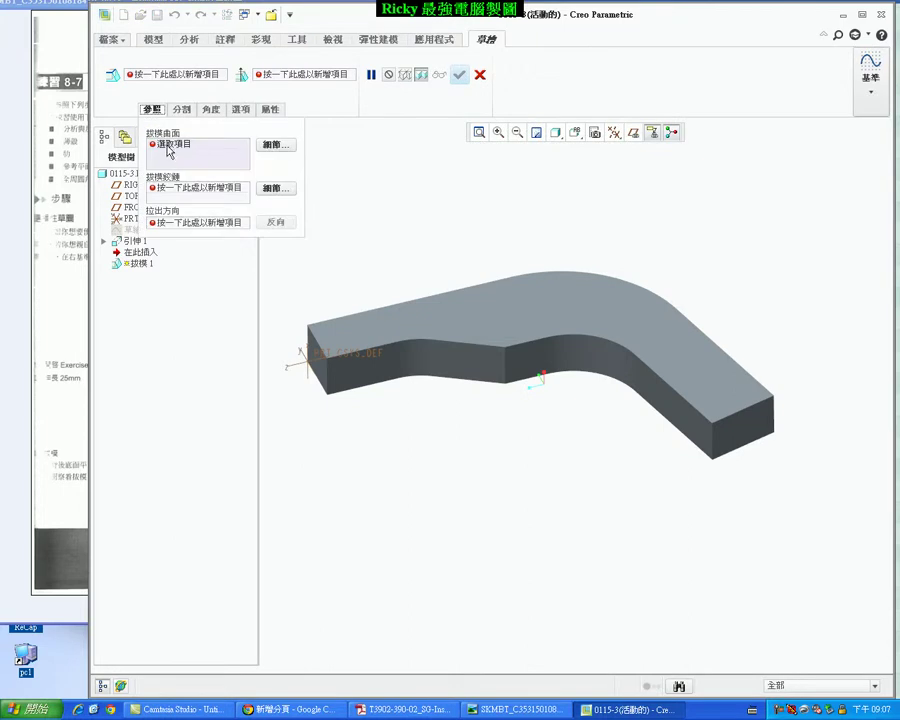
left_click(169, 150)
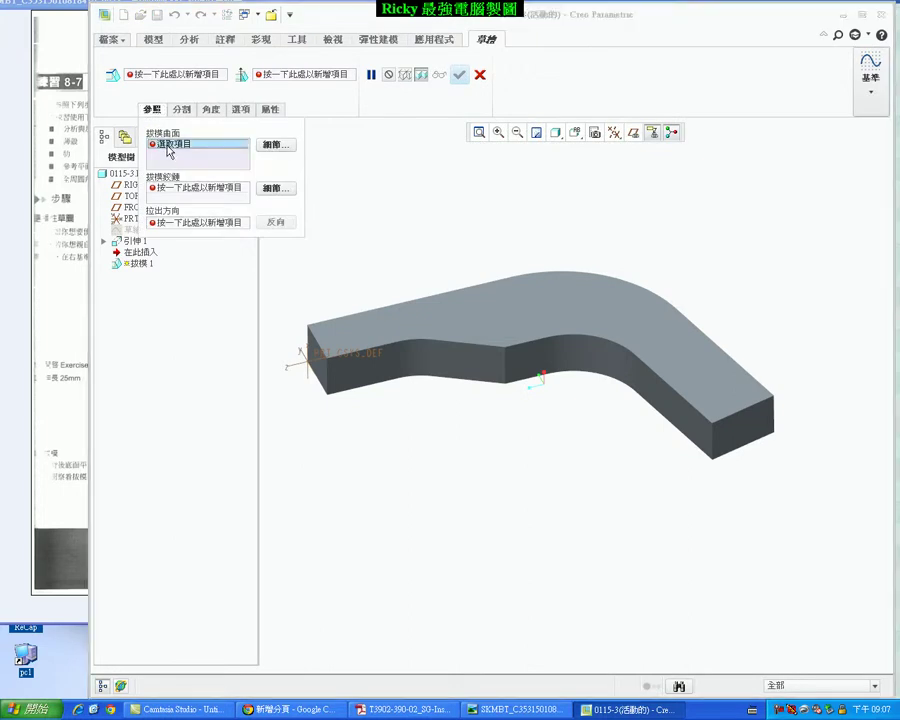
left_click(563, 309)
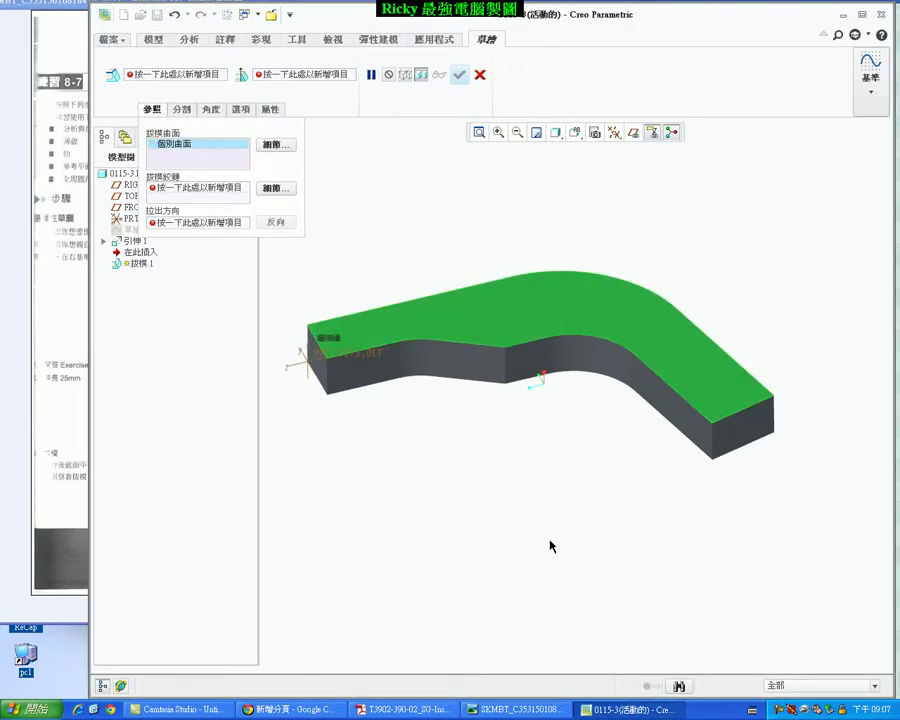
left_click(670, 395)
mouse_move(593, 481)
middle_mouse_down()
mouse_move(502, 434)
mouse_move(644, 442)
mouse_move(624, 456)
mouse_move(630, 468)
middle_mouse_up()
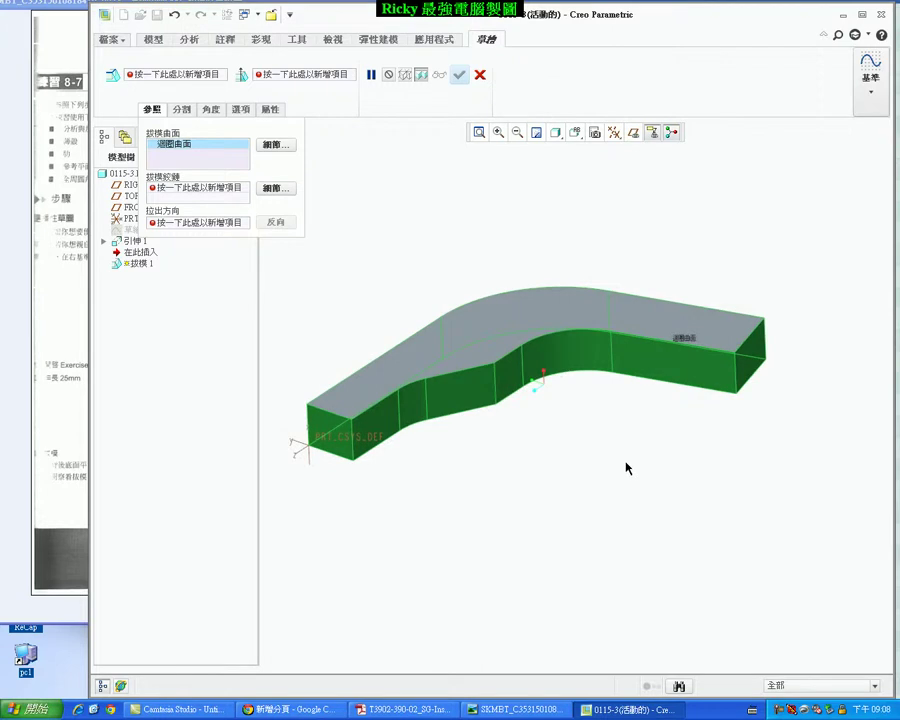
left_click(335, 435)
mouse_move(482, 498)
middle_mouse_down()
mouse_move(518, 469)
mouse_move(534, 490)
mouse_move(478, 486)
mouse_move(496, 502)
mouse_move(494, 488)
middle_mouse_up()
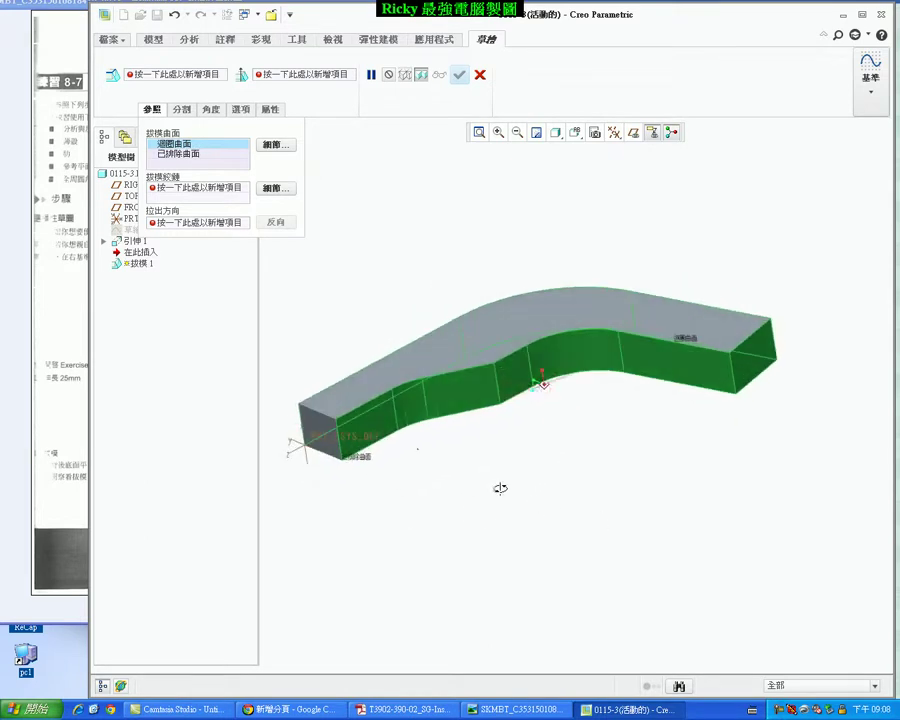
middle_click_drag(820, 212, 450, 546)
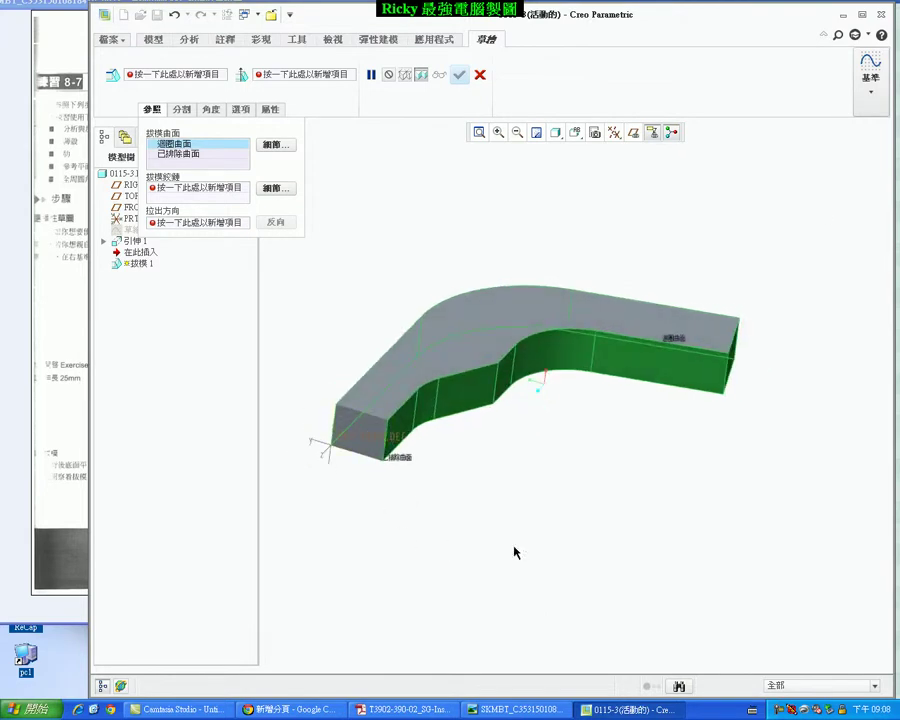
left_click(184, 190)
mouse_move(246, 338)
middle_mouse_down()
mouse_move(574, 506)
mouse_move(512, 532)
middle_mouse_up()
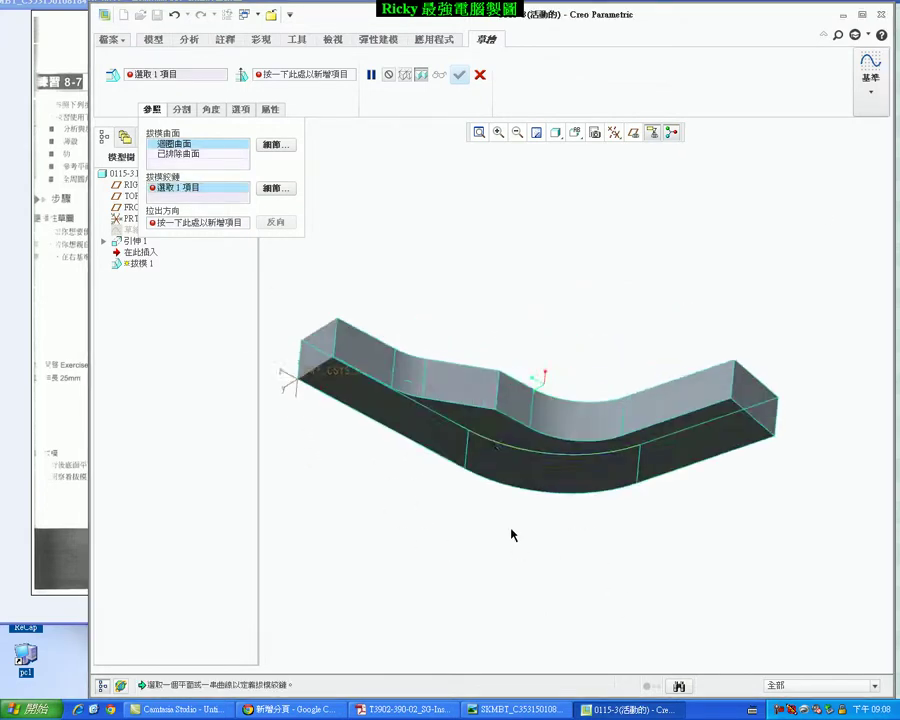
Use the bottom face as hinge and pull direction with a 2° draft angle.
left_click(497, 434)
mouse_move(497, 434)
middle_mouse_down()
mouse_move(484, 518)
mouse_move(430, 522)
middle_mouse_up()
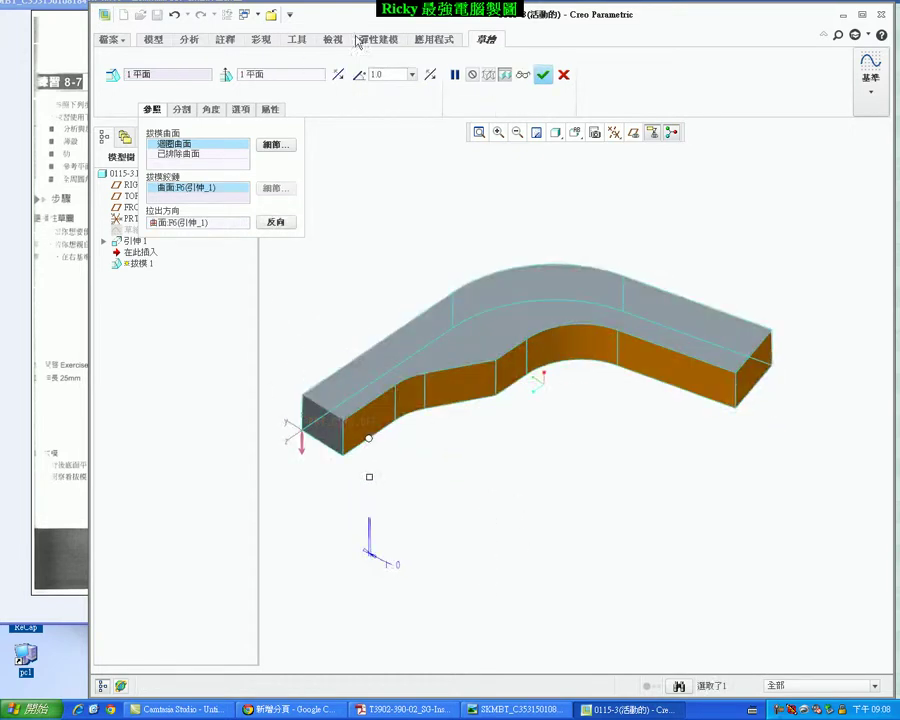
type("2")
key("Return")
Complete Draft 1 and inspect the tapered side walls of the duct.
scroll(342, 444, "down", 3)
scroll(313, 428, "up", 1)
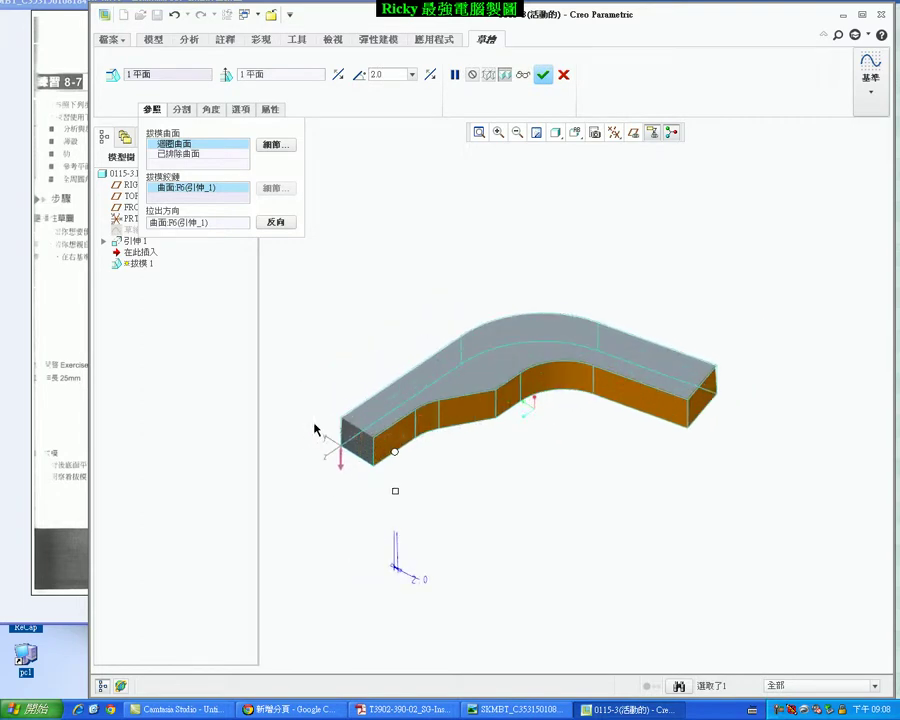
scroll(384, 468, "up", 3)
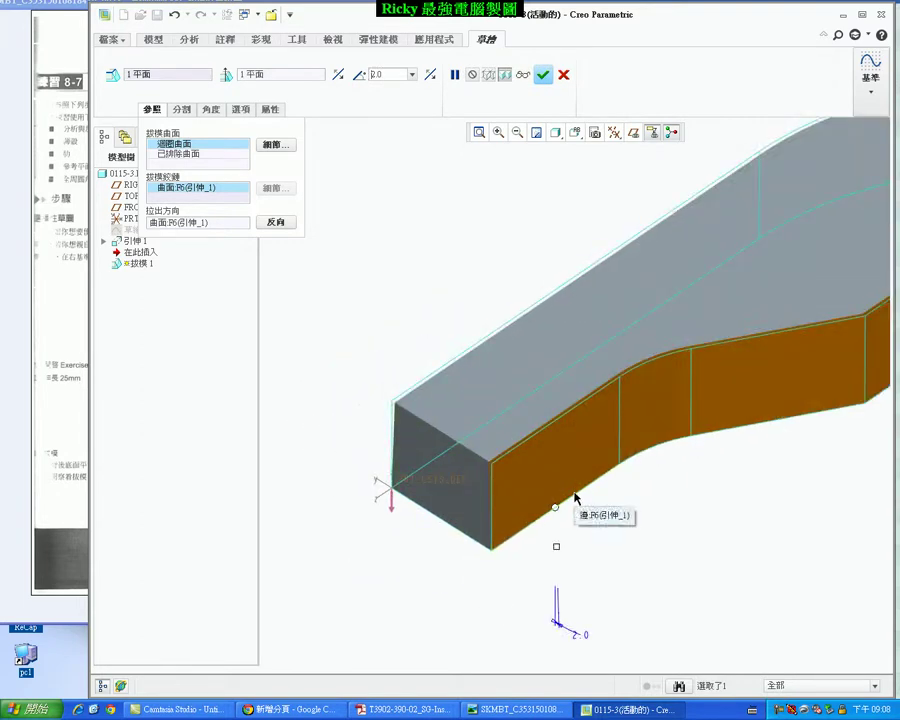
scroll(363, 468, "down", 1)
scroll(440, 476, "down", 3)
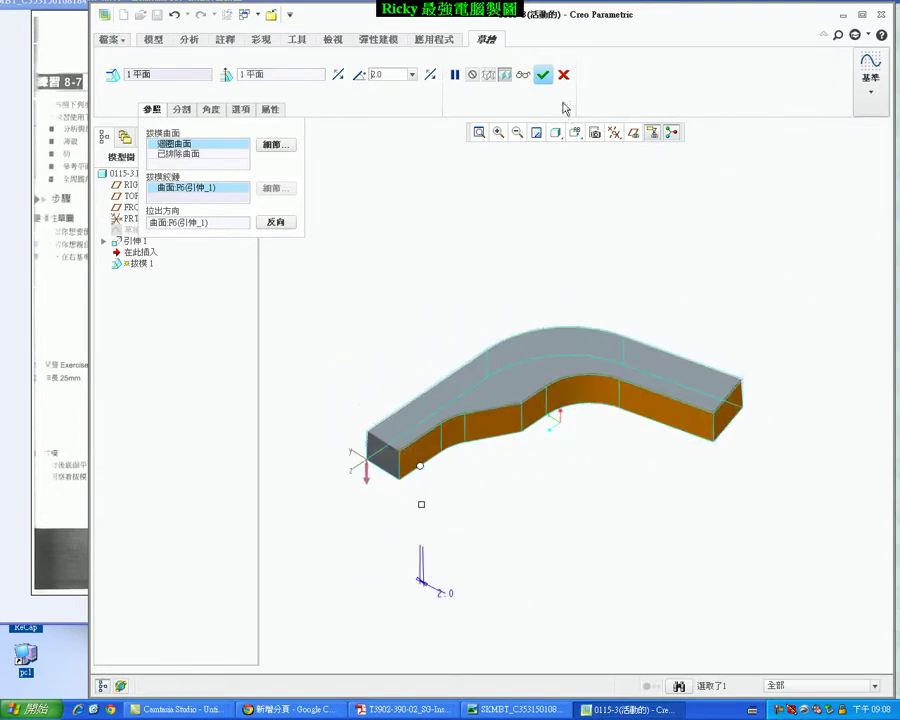
left_click(543, 75)
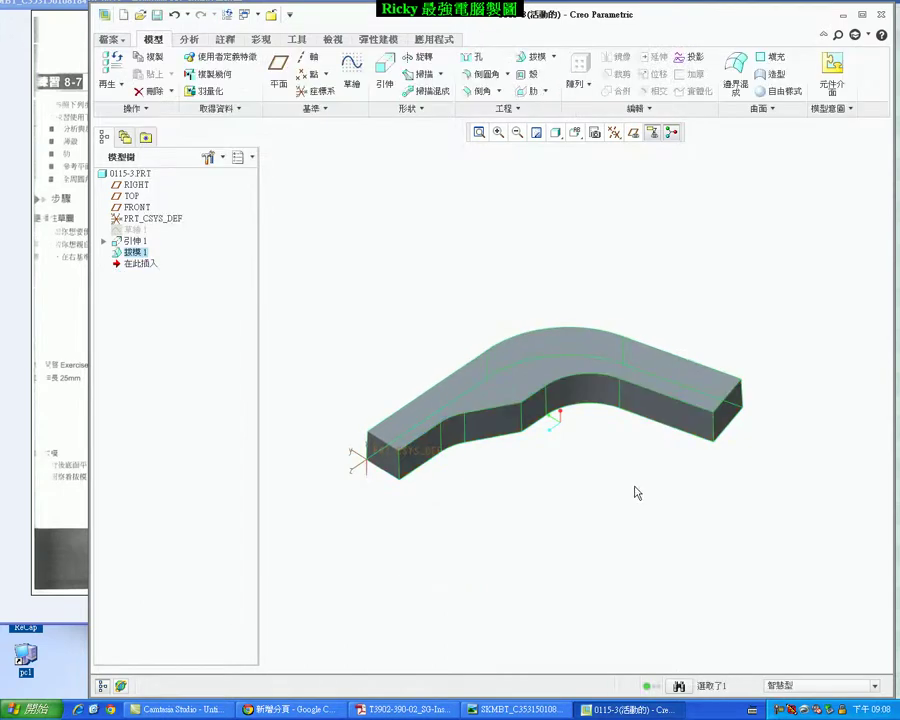
mouse_move(683, 476)
middle_mouse_down()
mouse_move(724, 421)
mouse_move(660, 470)
middle_mouse_up()
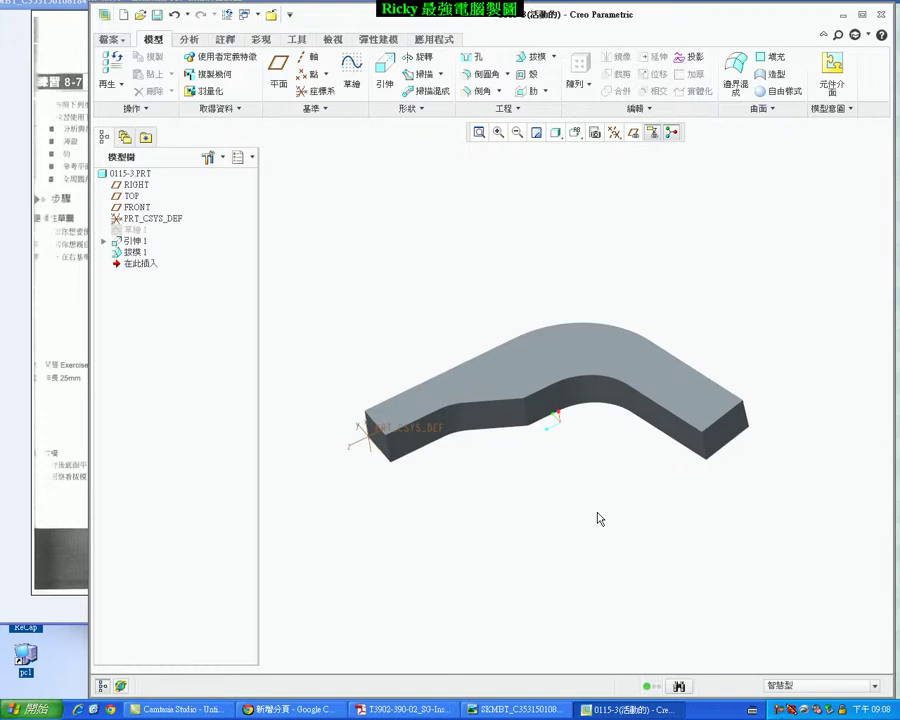